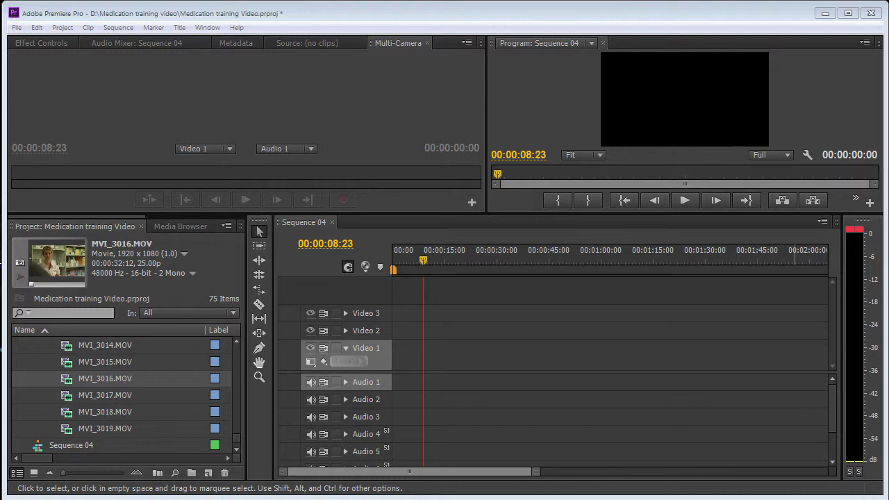
Collapse the synced bin and expand the Day one bin in the project
click(340, 88)
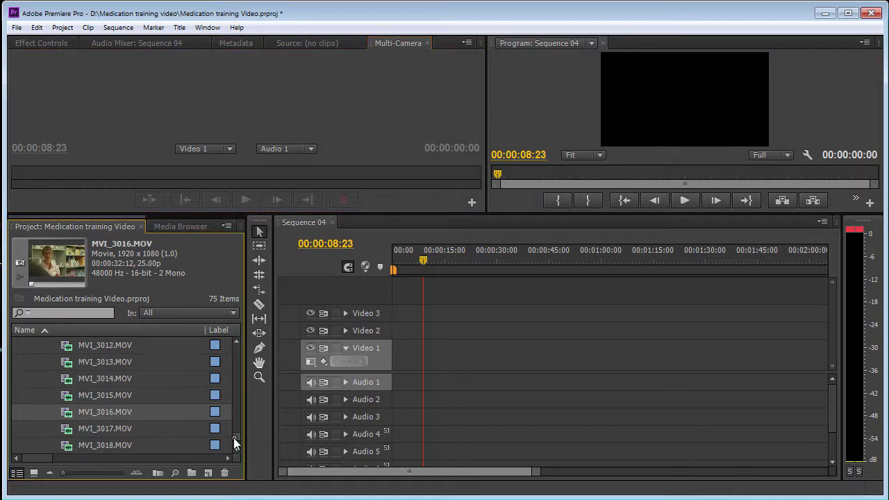
drag(236, 434, 236, 343)
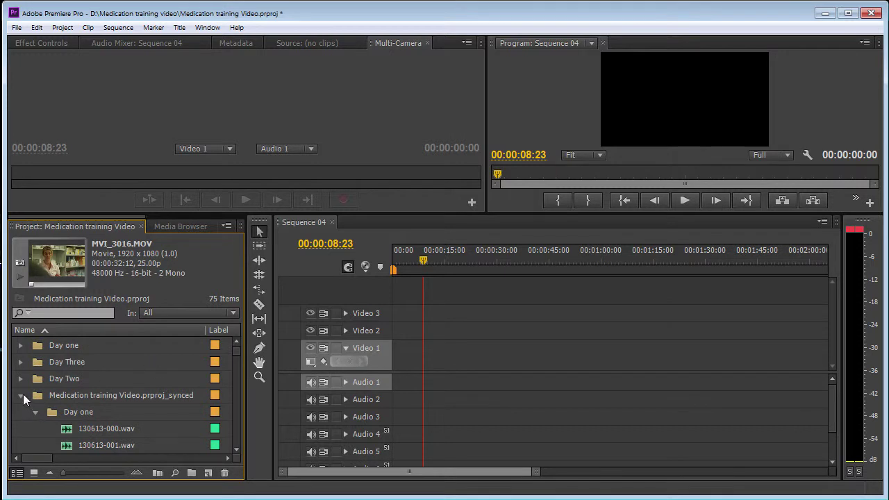
click(21, 394)
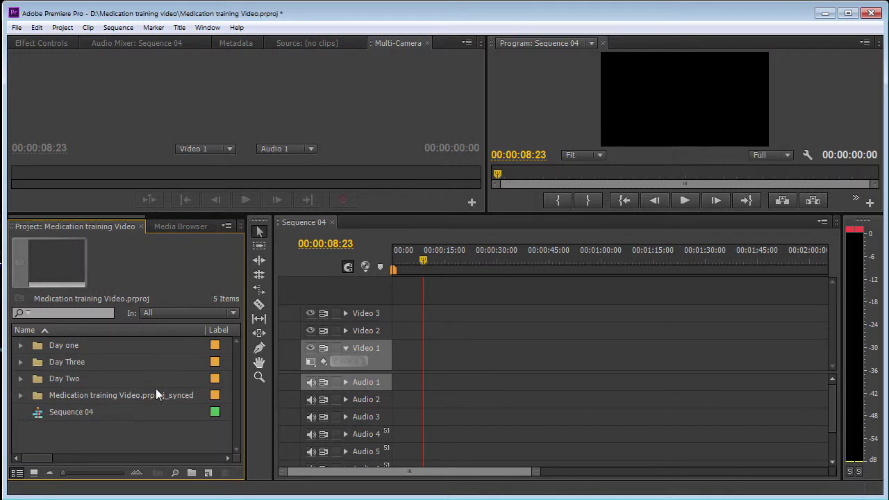
click(20, 345)
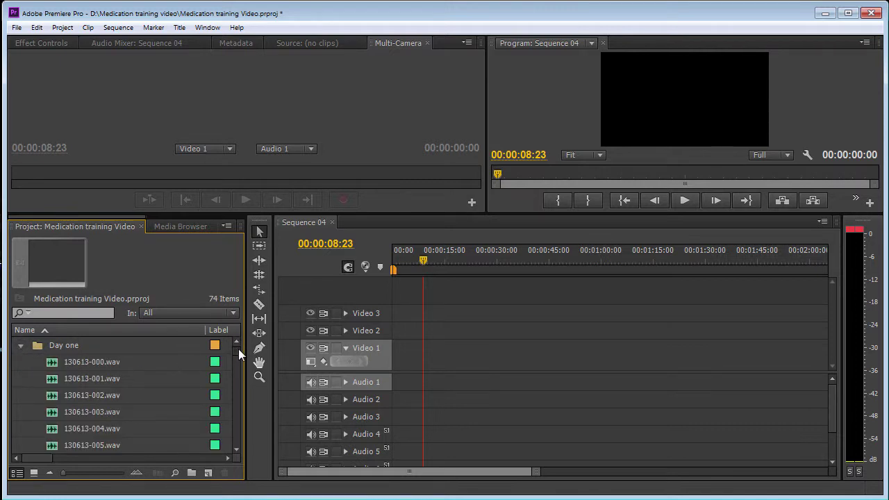
Place MVI_2989.MOV from the Day one bin at the start of Video 1 and Audio 1 in Sequence 04
drag(236, 352, 234, 398)
click(126, 400)
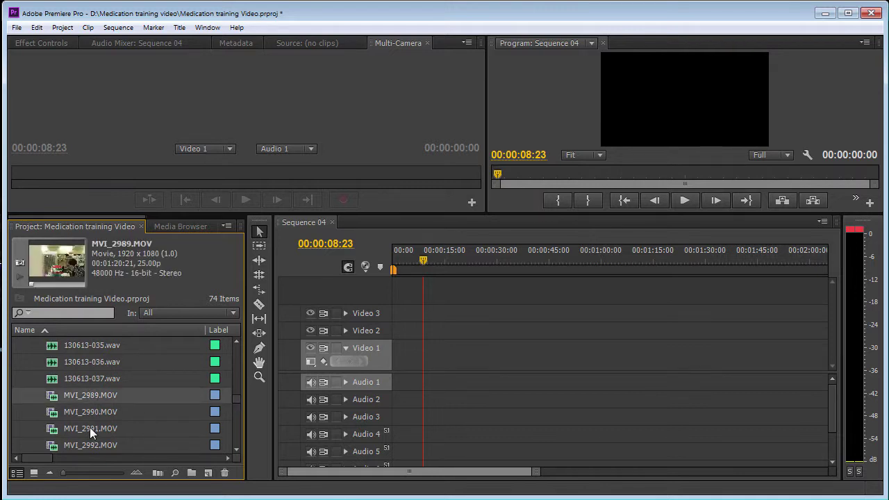
drag(54, 395, 389, 382)
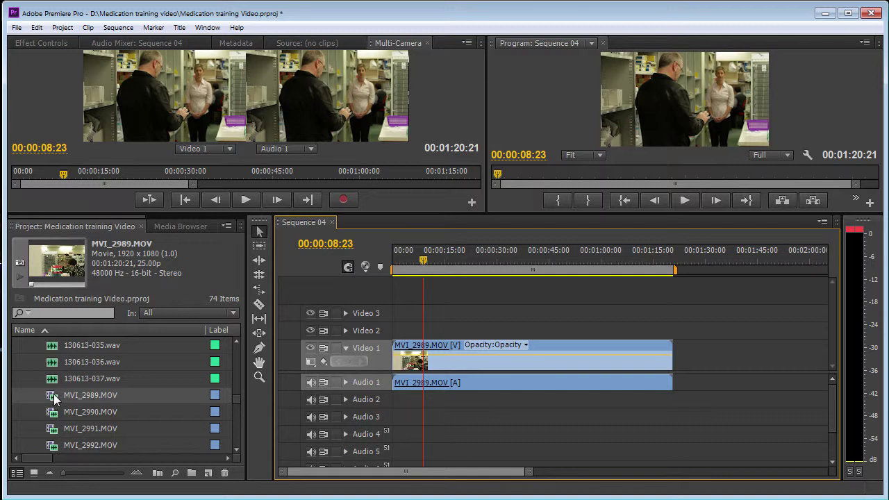
Expand Audio 1 to show its waveform and scrub through MVI_2989.MOV
drag(422, 258, 531, 255)
click(346, 381)
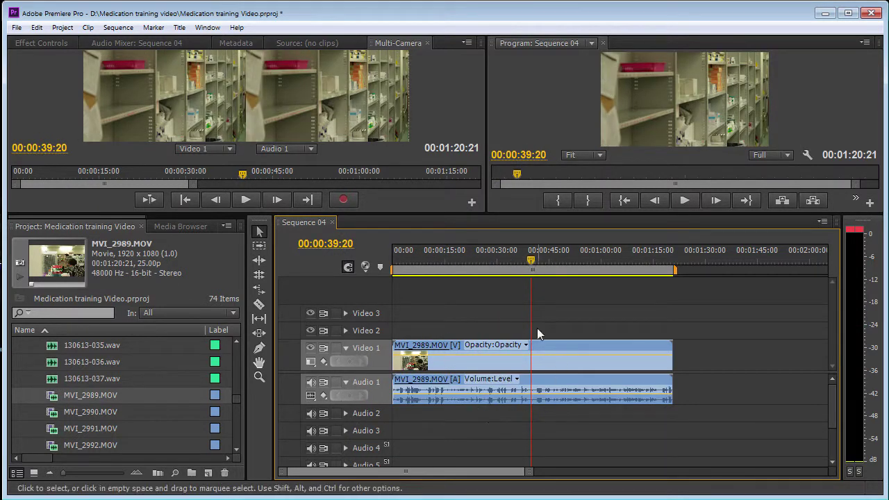
drag(531, 263, 510, 264)
click(546, 265)
click(588, 264)
click(504, 264)
click(472, 264)
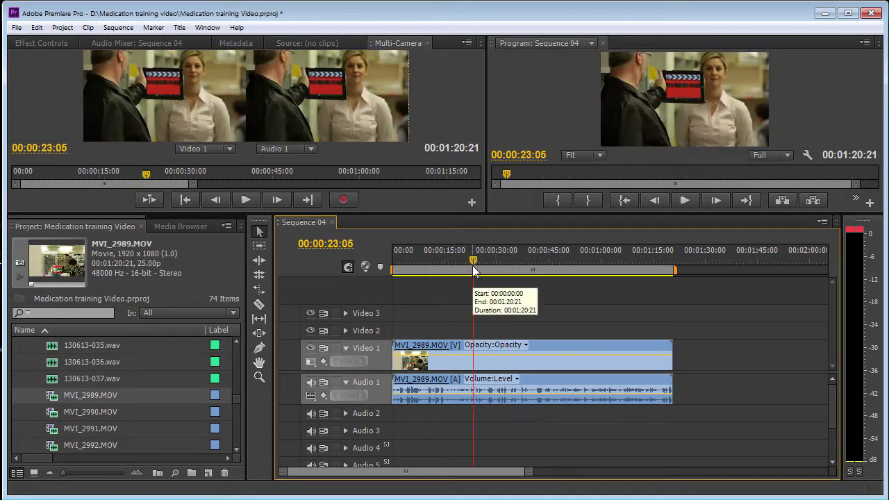
Scrub MVI_2989.MOV from near its beginning to the clapperboard shot at about 22 seconds
drag(409, 263, 397, 267)
key(=)
key(=)
key(=)
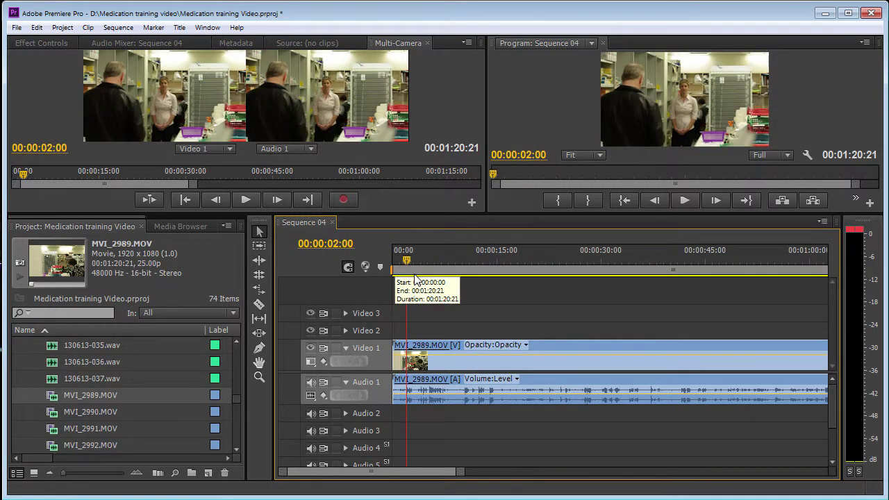
drag(450, 263, 735, 275)
key(minus)
key(minus)
drag(488, 254, 550, 273)
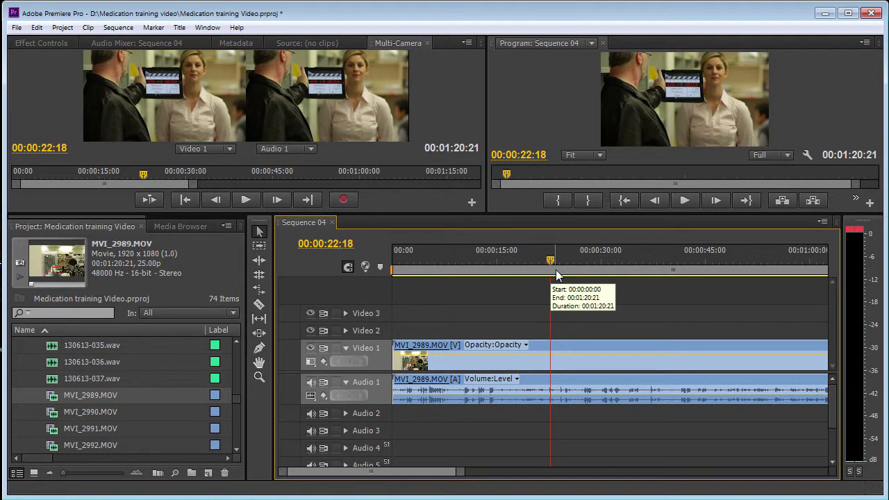
Open 130613-002.wav for preview and place it at the start of Audio 2 beneath the camera audio
drag(508, 212, 494, 402)
drag(486, 278, 222, 278)
drag(219, 311, 456, 312)
drag(488, 402, 486, 184)
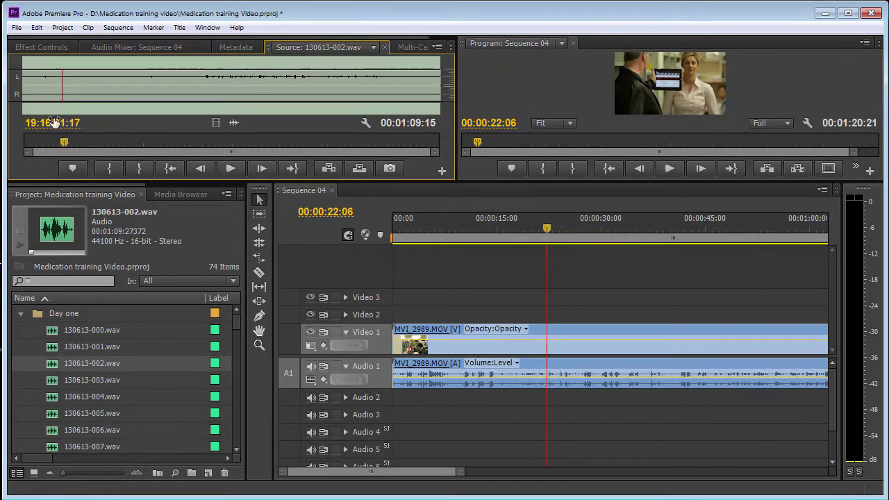
drag(66, 367, 335, 407)
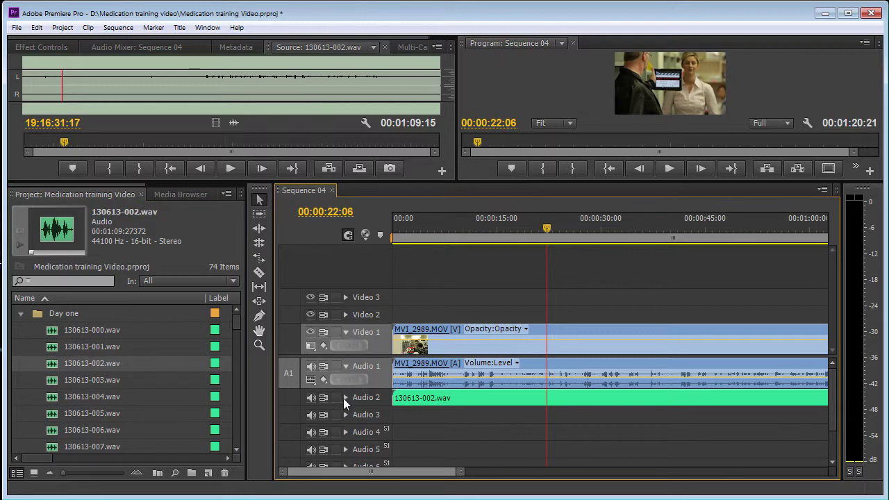
Maximize the timeline and expand and enlarge Audio 1 and Audio 2 to compare their waveforms in detail
click(345, 397)
click(433, 237)
key(minus)
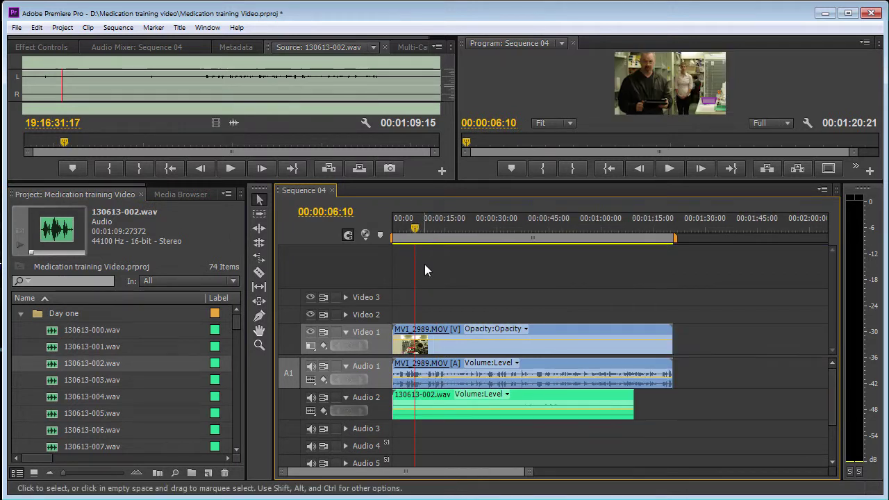
key(minus)
key(grave)
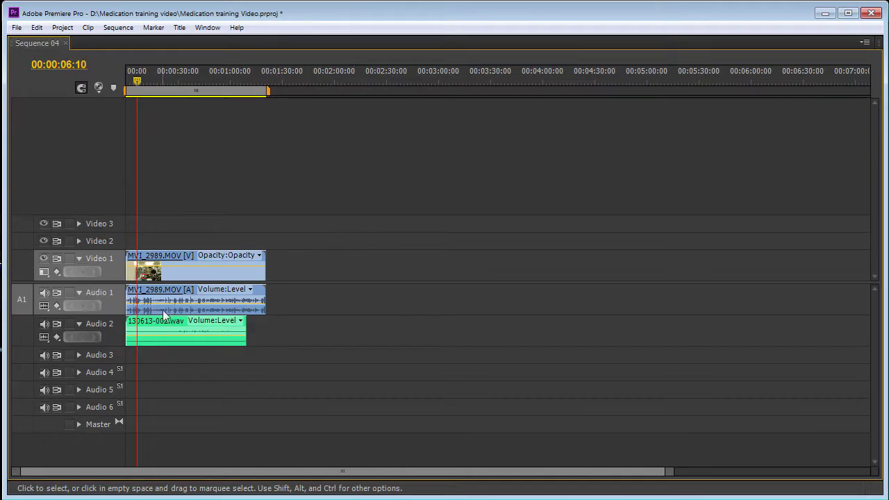
drag(107, 345, 108, 389)
drag(111, 314, 114, 357)
key(equal)
key(equal)
key(equal)
key(equal)
key(equal)
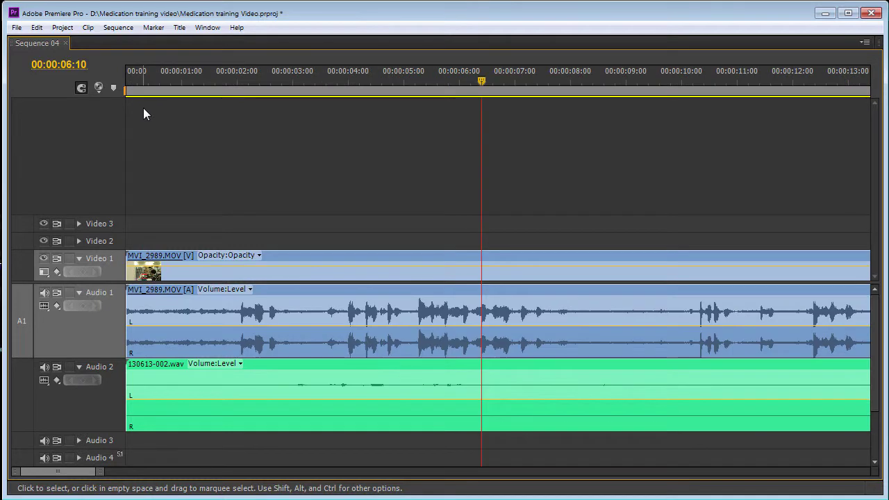
Mute Audio 2 and play the camera audio to find the clap after about 20 seconds
drag(208, 89, 154, 90)
key(space)
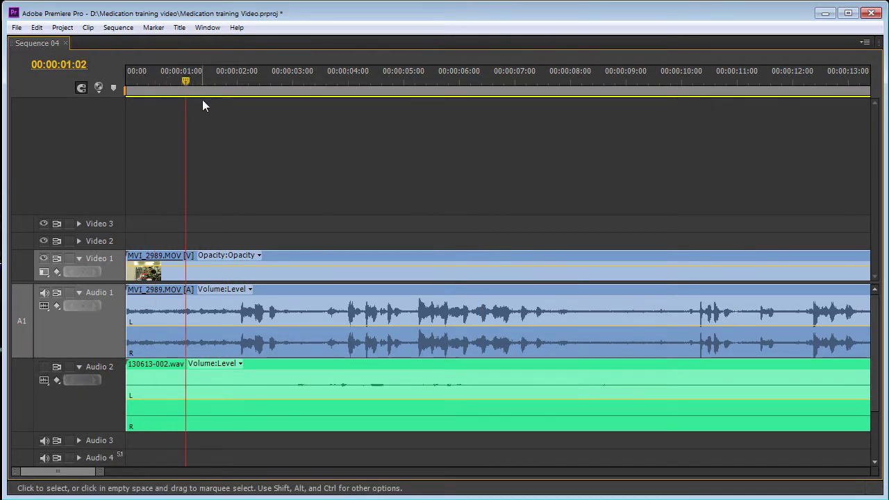
drag(657, 79, 860, 82)
key(backslash)
drag(225, 81, 262, 96)
key(space)
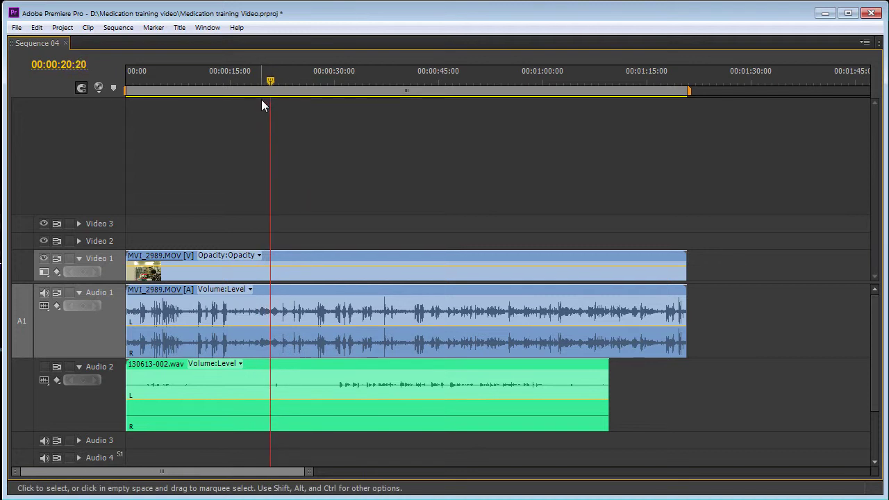
key(equal)
key(equal)
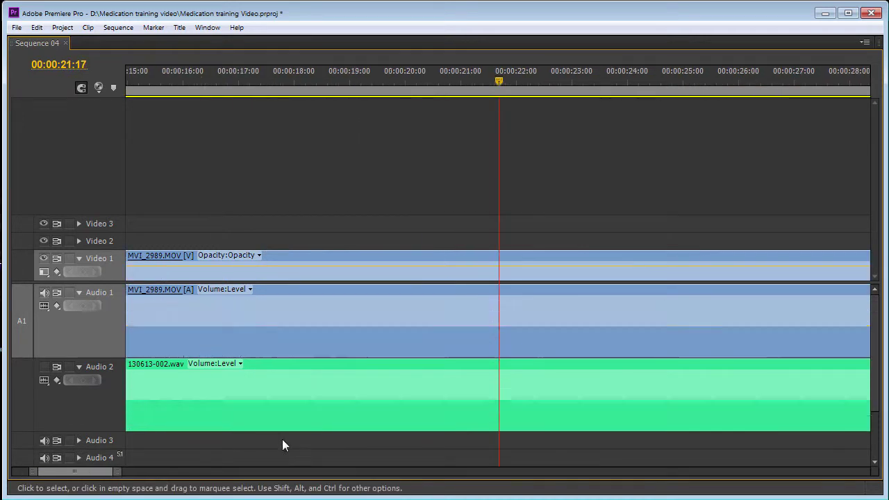
Shift 130613-002.wav about 5 seconds later and listen to Audio 2 with Audio 1 muted
mouse_move(199, 397)
mouse_down()
mouse_move(479, 399)
mouse_move(472, 405)
mouse_up()
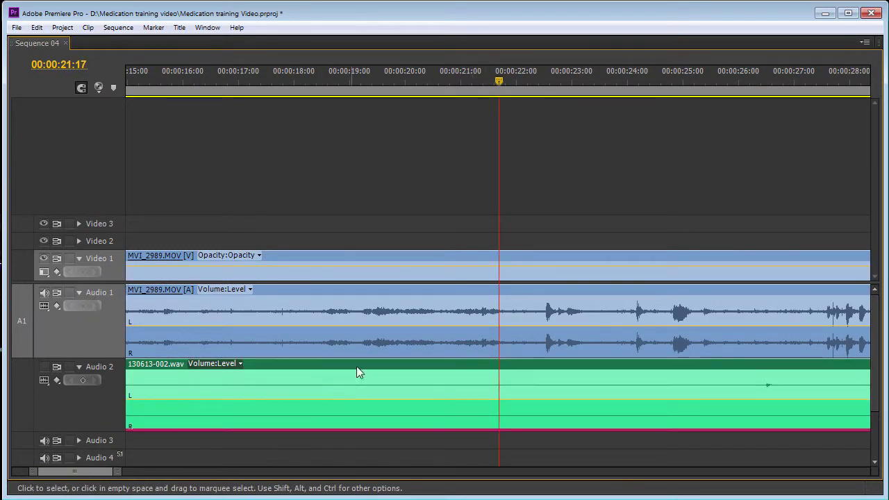
click(44, 293)
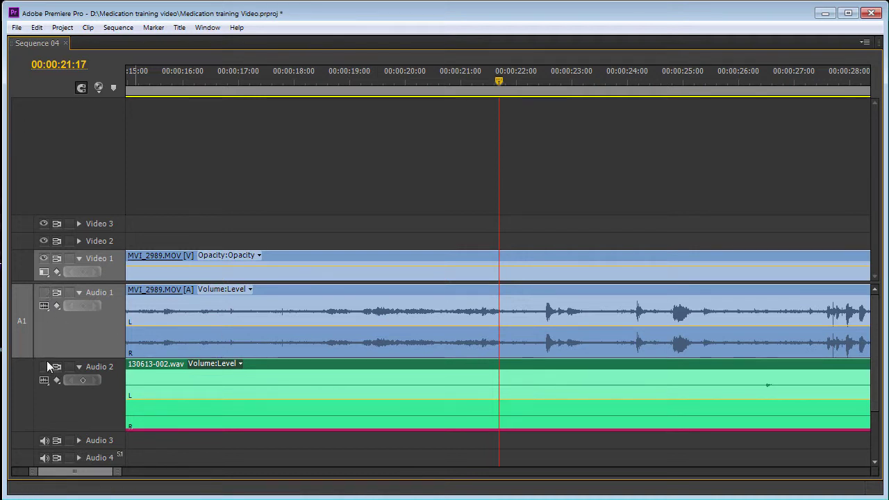
click(44, 366)
click(416, 84)
key(space)
Move 130613-002.wav to start at about 20 seconds and play Audio 2 from the clapperboard shot
key(minus)
key(minus)
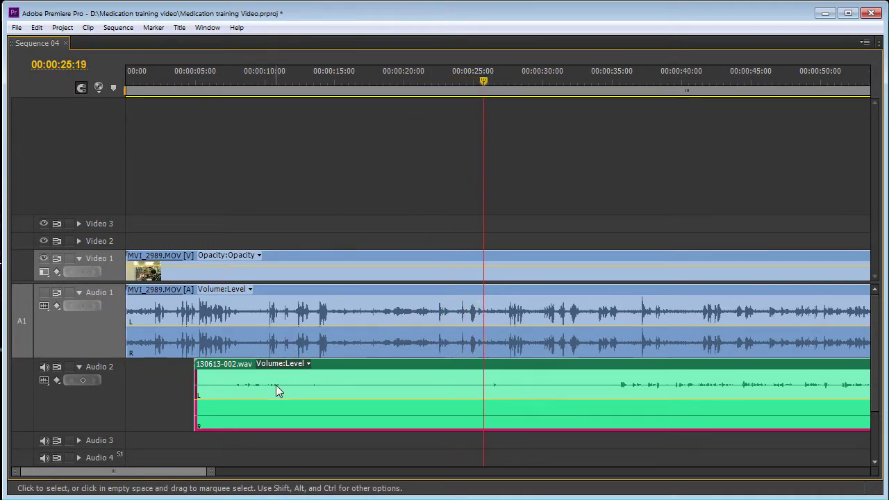
drag(275, 388, 449, 391)
click(436, 89)
key(space)
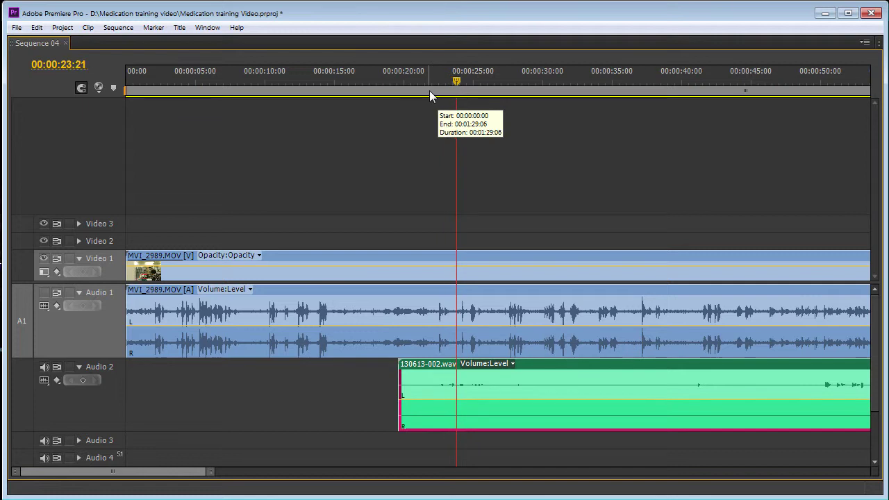
key(equal)
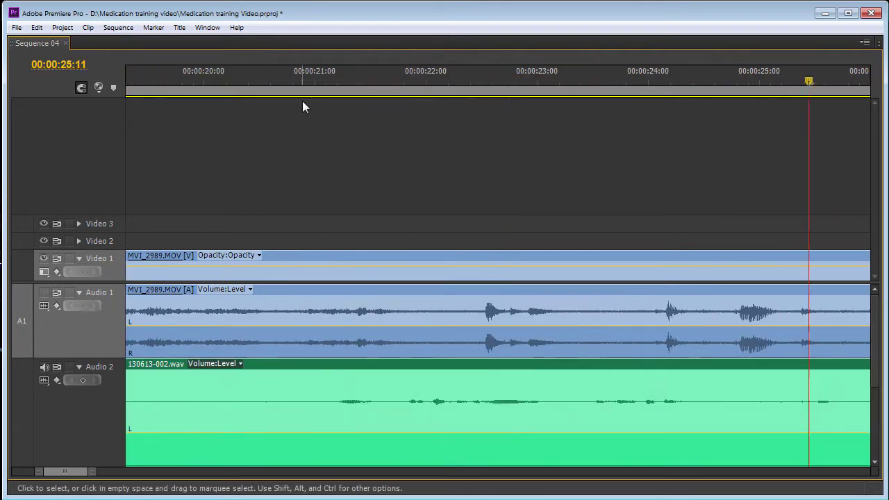
key(space)
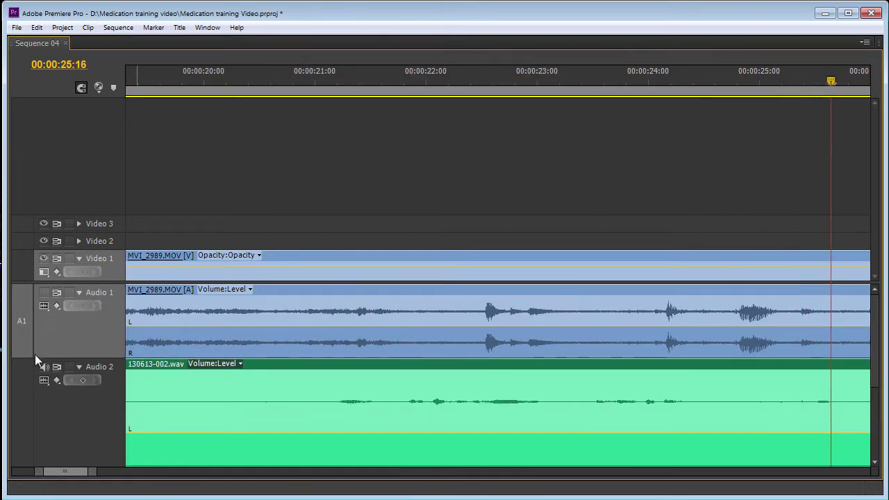
Unmute Audio 1, mute Audio 2, and play the camera audio around 21 seconds to locate the clap
click(45, 292)
click(401, 75)
key(space)
key(space)
drag(314, 84, 340, 98)
key(space)
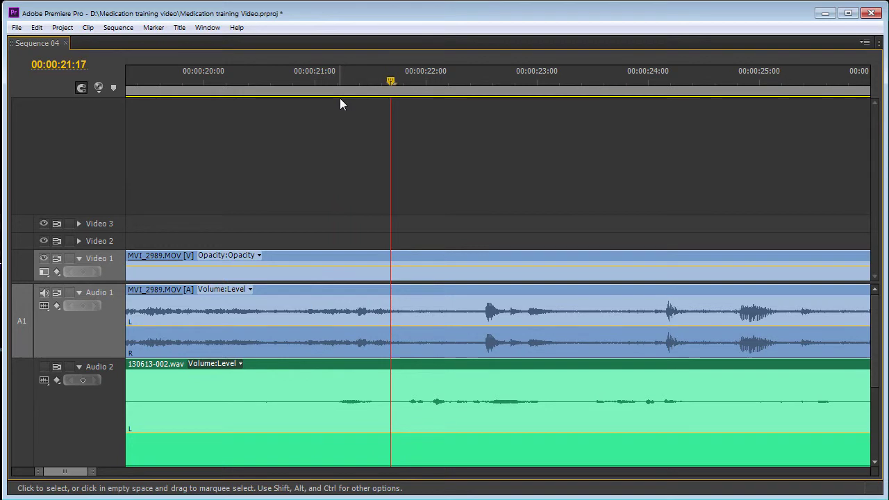
Park the playhead at 00:00:22:21, shift 130613-002.wav about 2 seconds earlier to match the clap, and replay that section
drag(536, 87, 520, 87)
drag(811, 390, 561, 404)
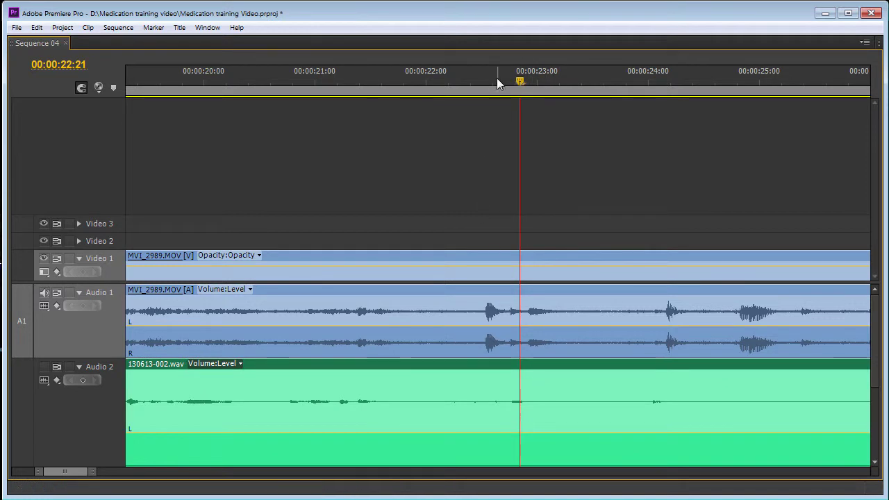
mouse_move(494, 80)
mouse_down()
mouse_move(456, 80)
mouse_move(488, 79)
mouse_up()
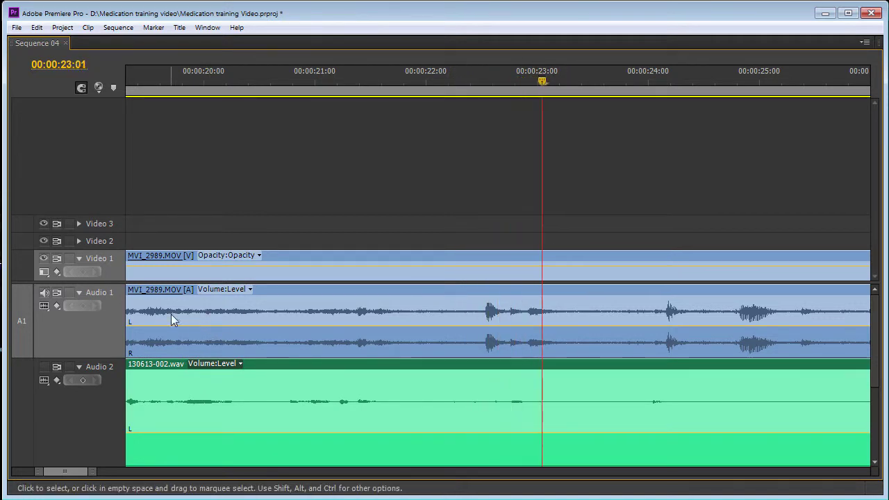
key(space)
Unmute Audio 2, mute Audio 1, and play the recorder audio through the clap
click(45, 366)
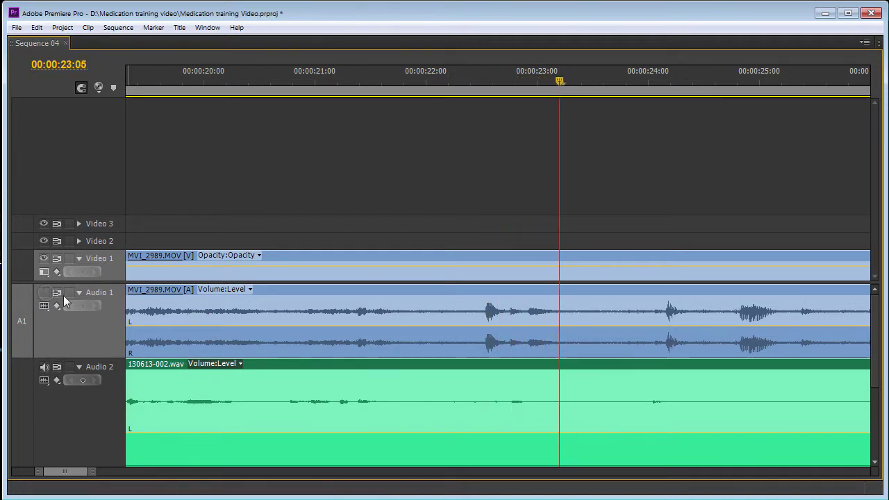
click(342, 78)
key(space)
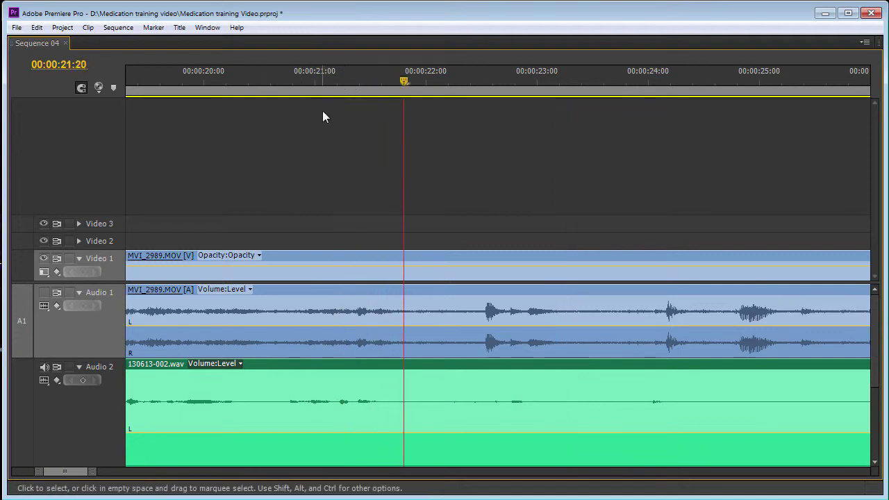
key(space)
Nudge 130613-002.wav a few frames later so its clap lines up with the camera audio at 00:00:22:23
drag(544, 79, 526, 82)
key(=)
key(=)
drag(451, 386, 544, 381)
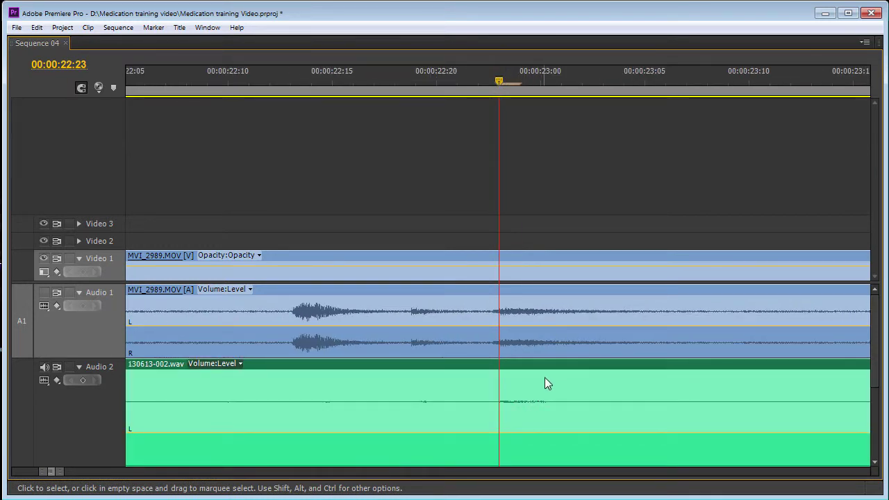
Show both full clips on the timeline and restore the normal panel layout with only Audio 2 audible
key(minus)
key(minus)
key(minus)
key(minus)
key(minus)
key(minus)
key(minus)
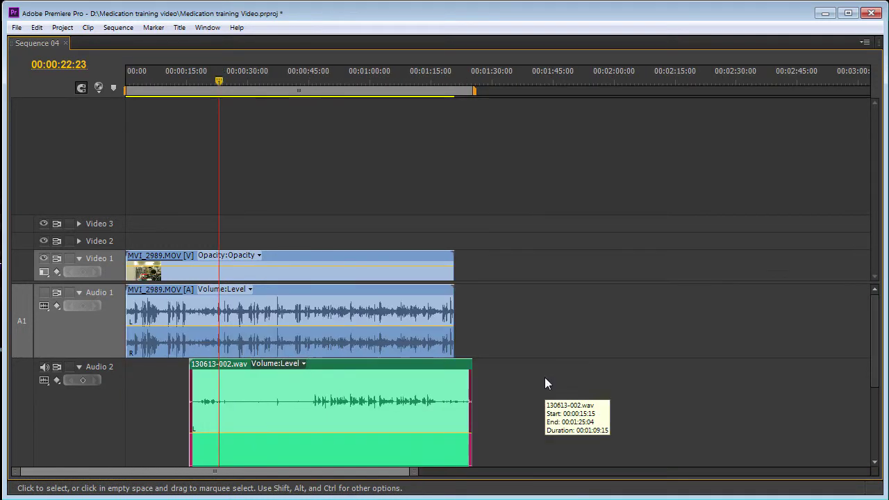
click(44, 292)
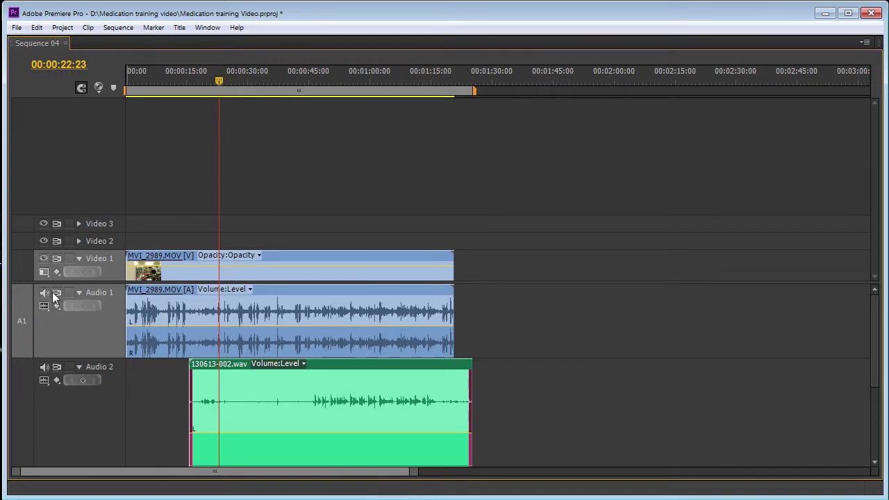
key(grave)
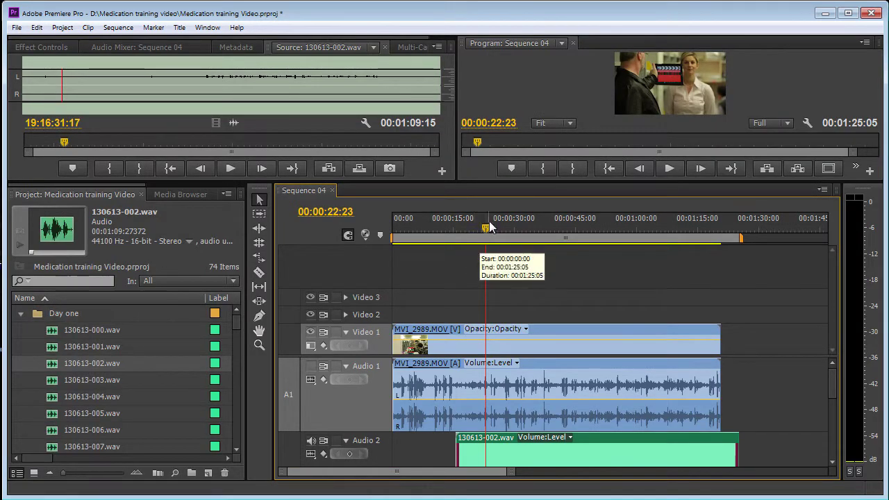
Enlarge the monitors and play the sequence at about 52 seconds to check the audio sync
key(space)
drag(489, 182, 497, 344)
click(601, 393)
key(space)
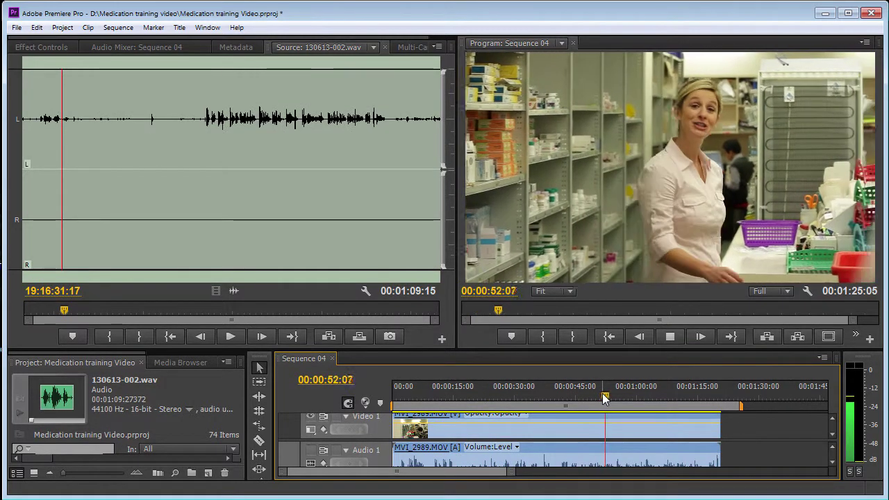
key(space)
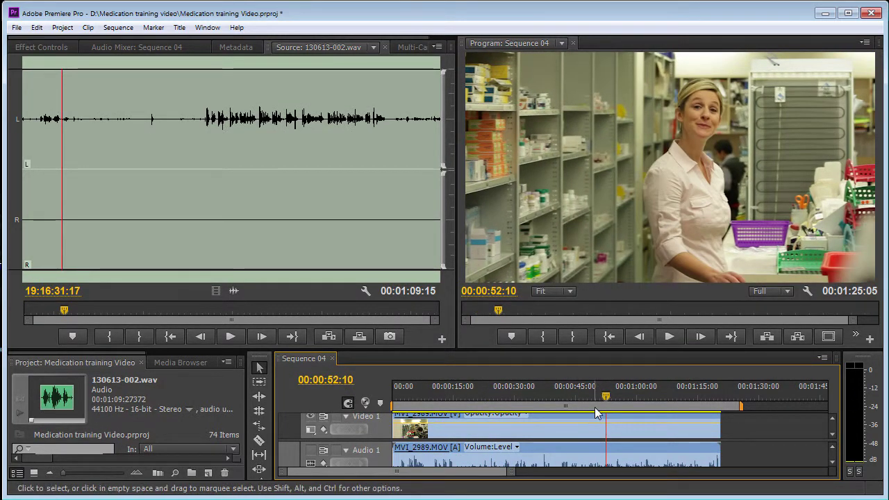
Enlarge the timeline and merge MVI_2989.MOV with 130613-002.wav into a clip named MVI_2989.MOV - Merged
key(minus)
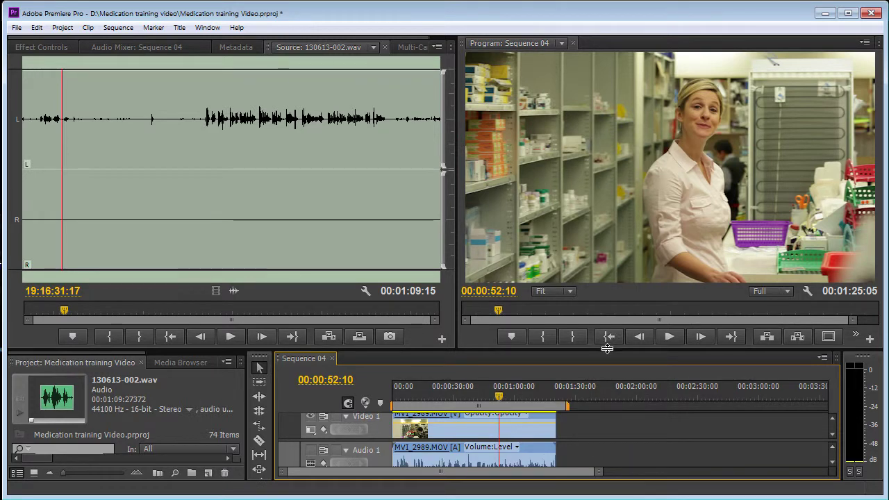
drag(607, 347, 606, 143)
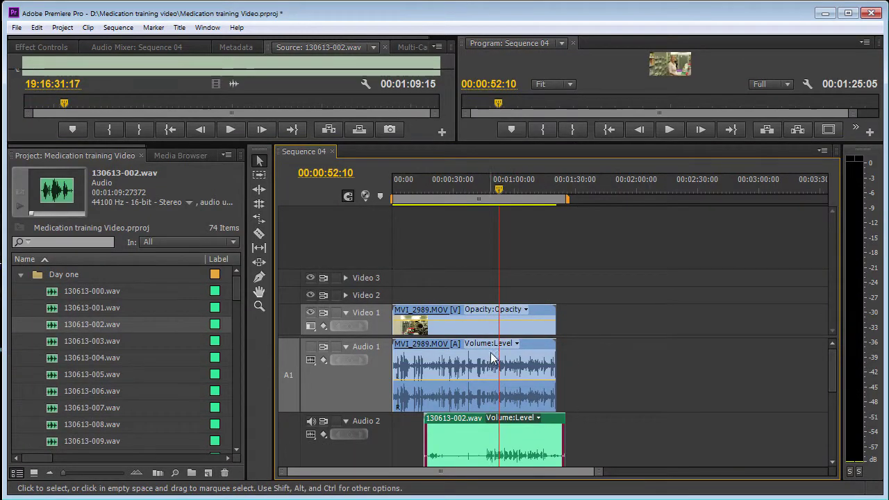
drag(498, 188, 549, 187)
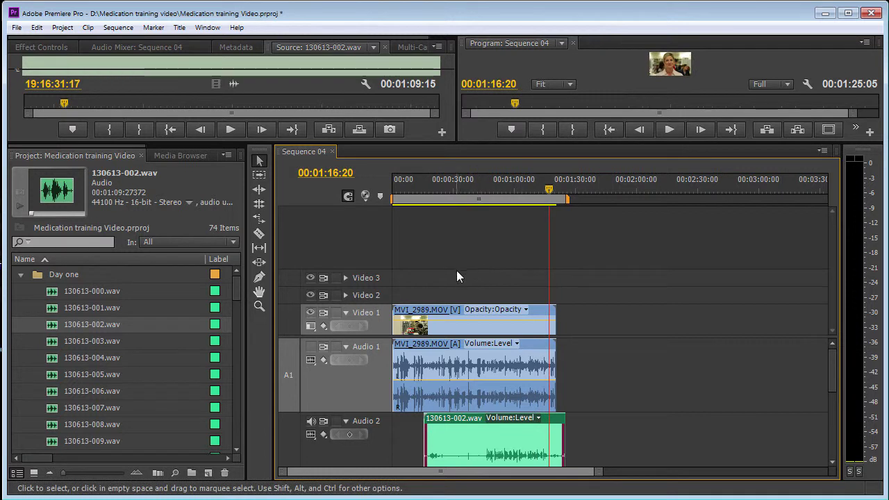
right_click(503, 363)
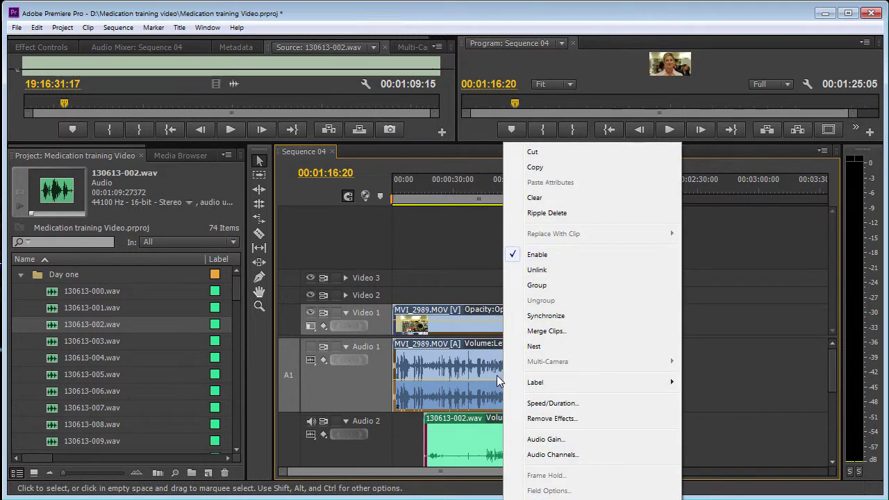
click(543, 331)
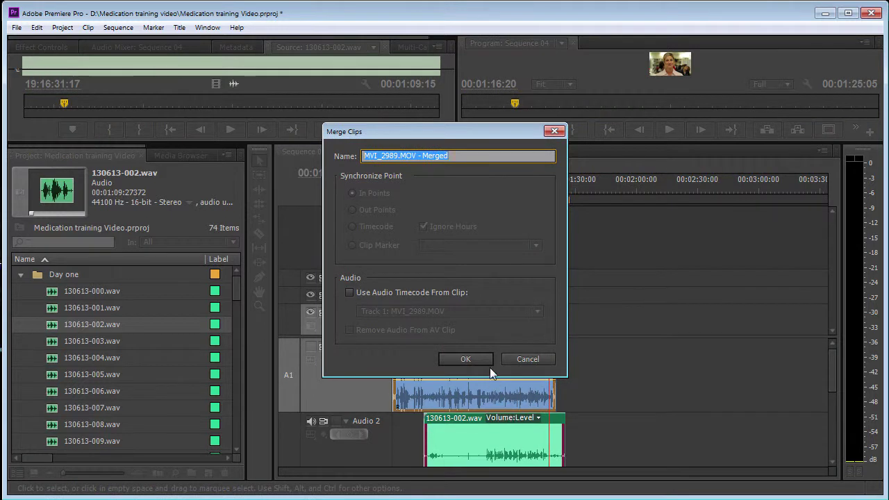
click(465, 359)
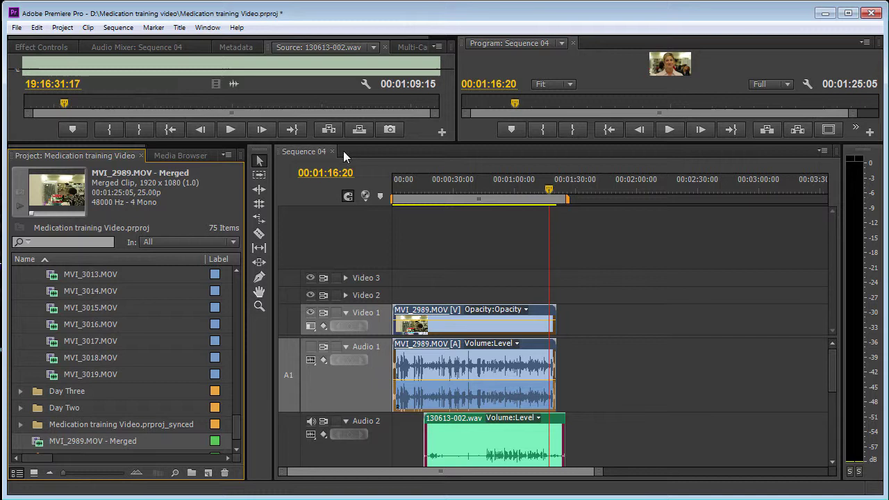
Place MVI_2989.MOV - Merged after the existing clips in Sequence 04 and inspect its audio tracks
drag(36, 442, 648, 363)
click(668, 187)
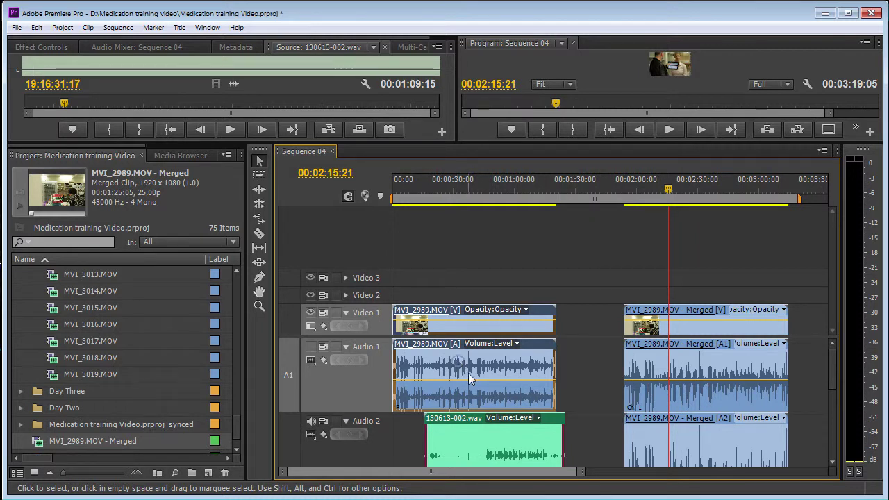
click(581, 330)
click(679, 361)
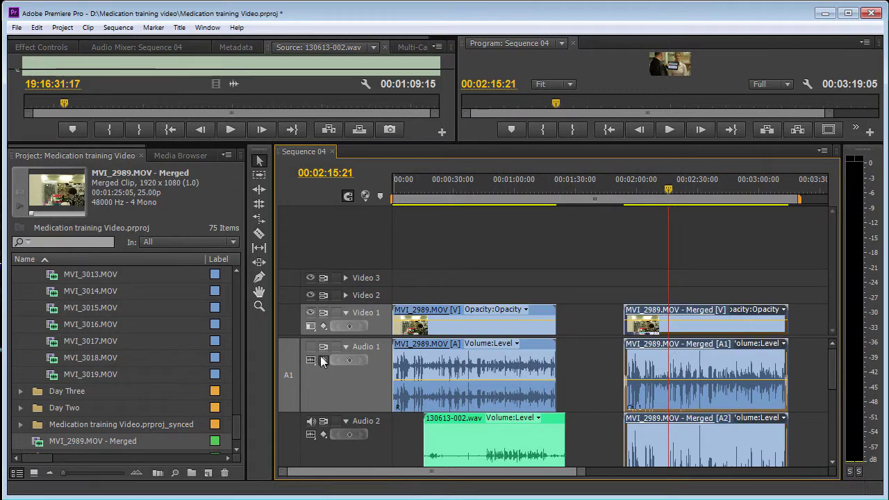
drag(832, 369, 831, 401)
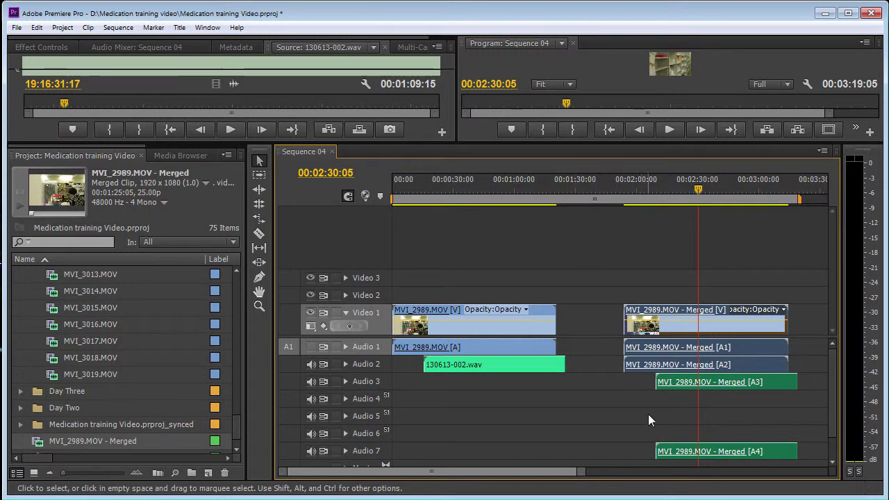
Delete all clips from Sequence 04 and return the playhead to 00:00:00:00
drag(439, 268, 779, 465)
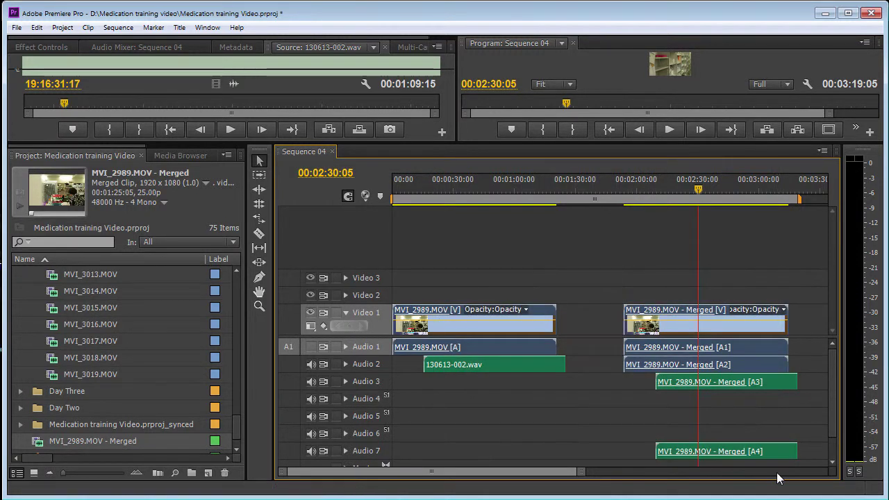
key(Delete)
click(393, 186)
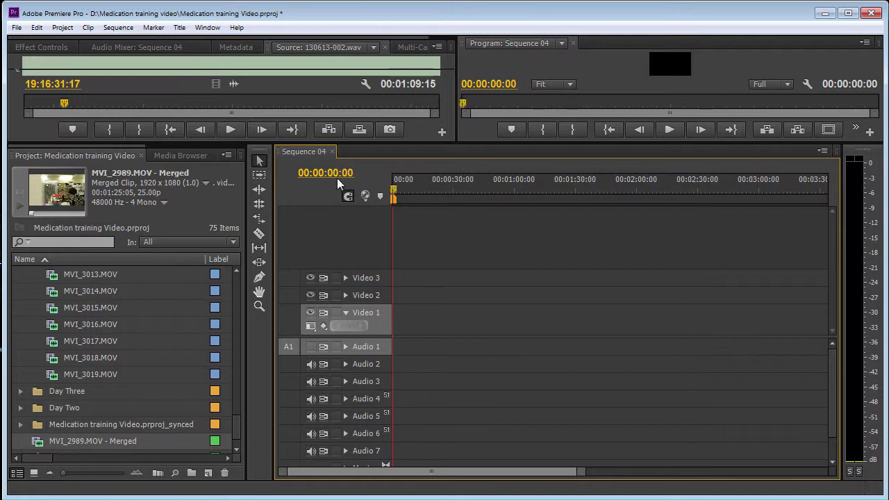
Add all recorder files from 130613-000.wav to 130613-037.wav to Audio 2, starting at the beginning of the sequence
drag(236, 423, 235, 272)
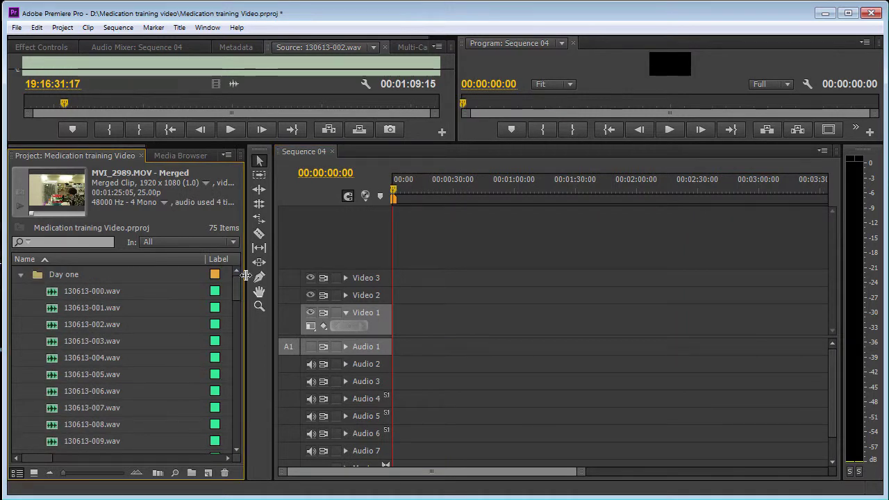
click(52, 295)
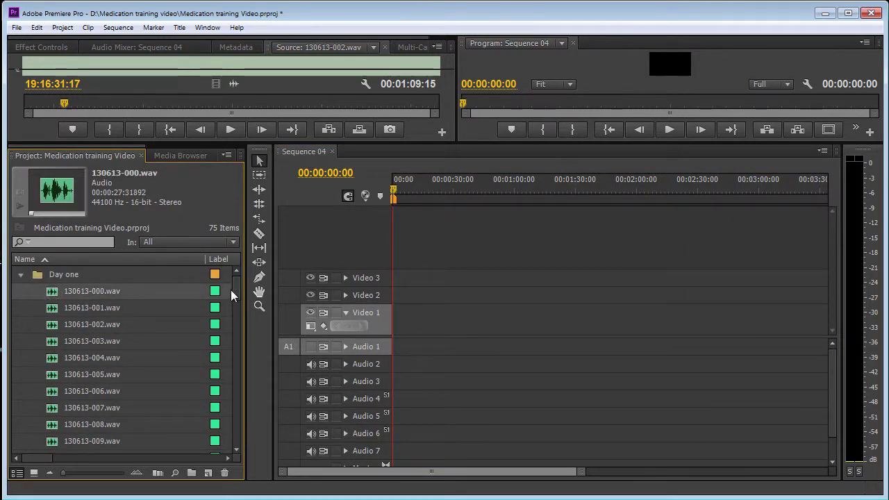
drag(236, 291, 240, 361)
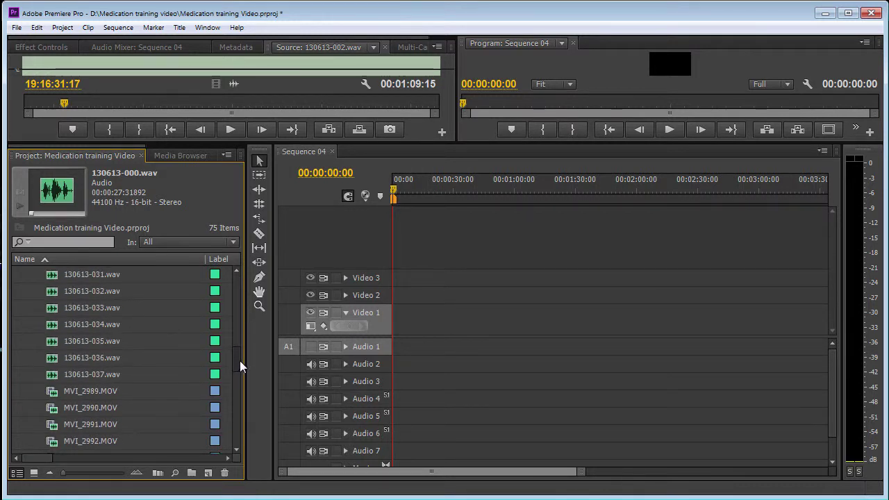
shift+click(55, 390)
drag(55, 390, 374, 372)
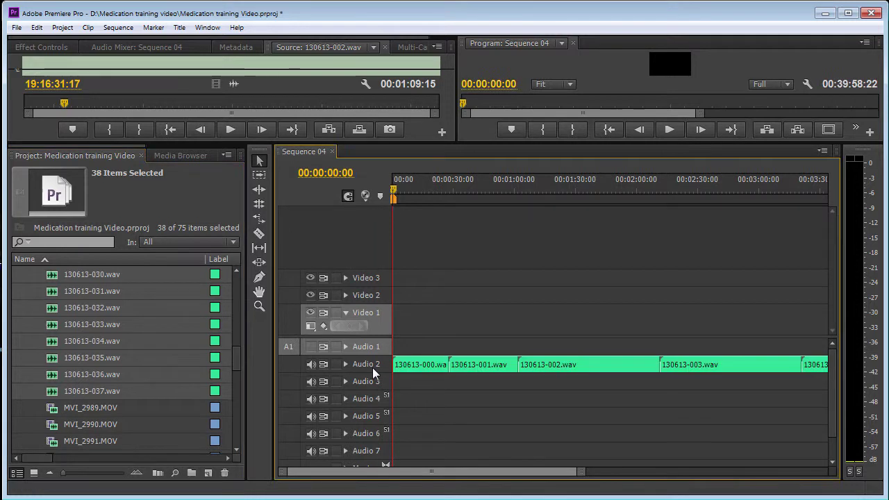
Add all camera clips from MVI_2989.MOV to MVI_3019.MOV to Video 1 at the sequence start and show the full timeline
click(55, 411)
drag(237, 355, 236, 420)
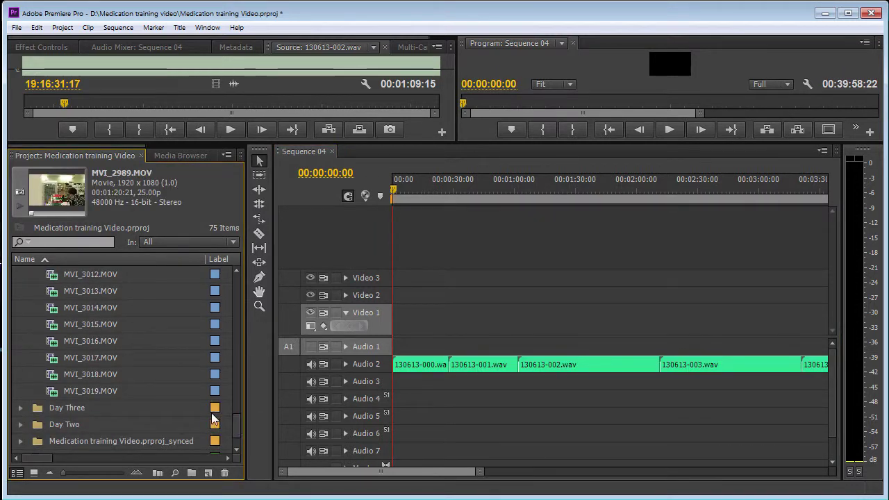
shift+click(53, 393)
drag(53, 393, 393, 320)
click(466, 188)
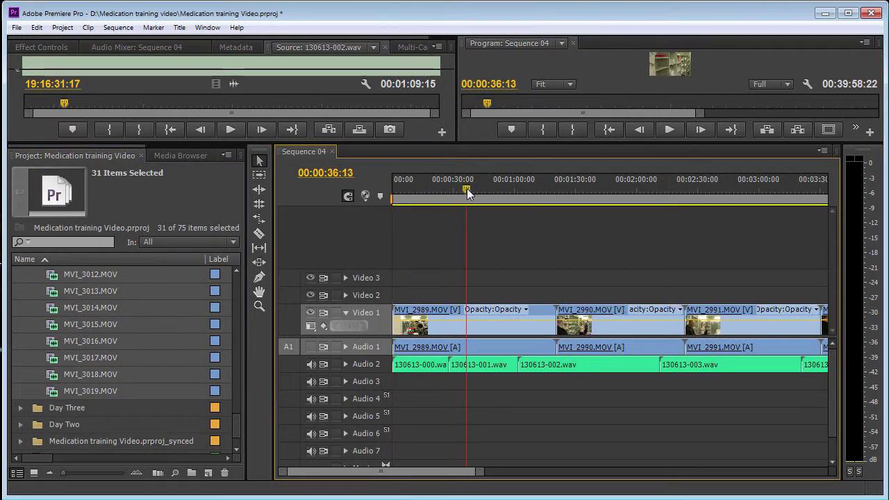
key(minus)
key(minus)
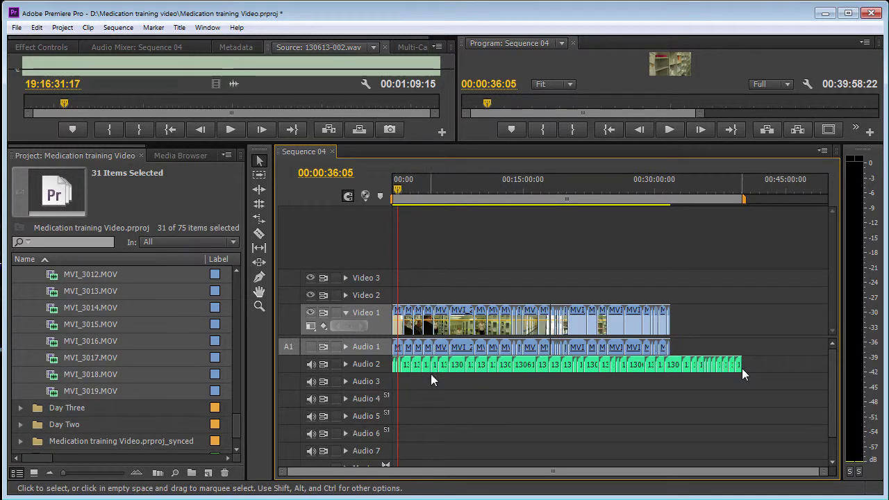
Launch the PluralEyes 3 extension and allow it to save the project
click(141, 48)
click(118, 28)
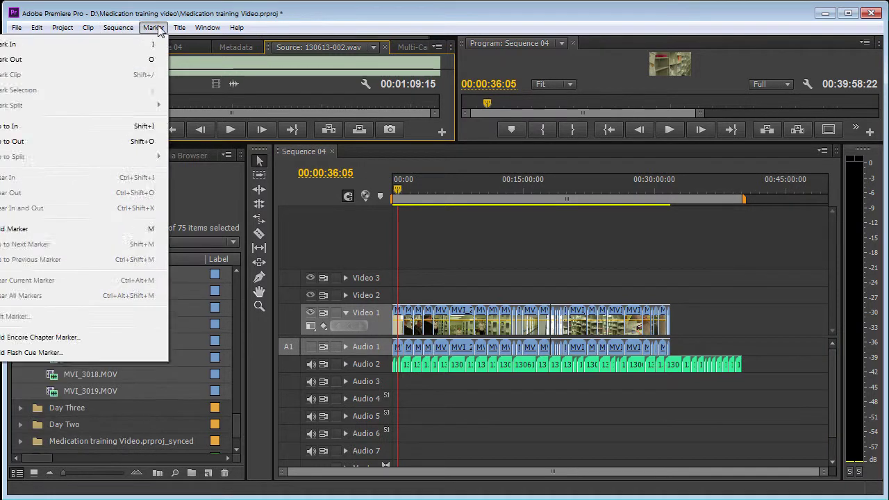
mouse_move(207, 27)
mouse_move(207, 68)
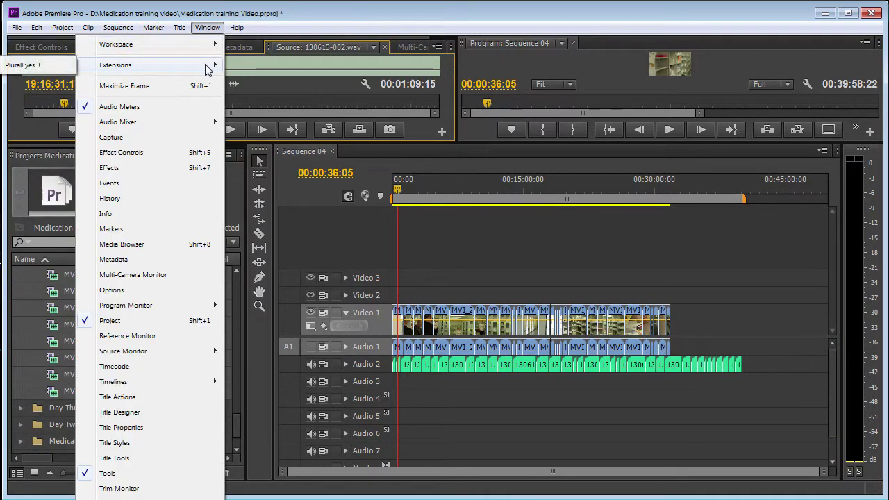
click(50, 65)
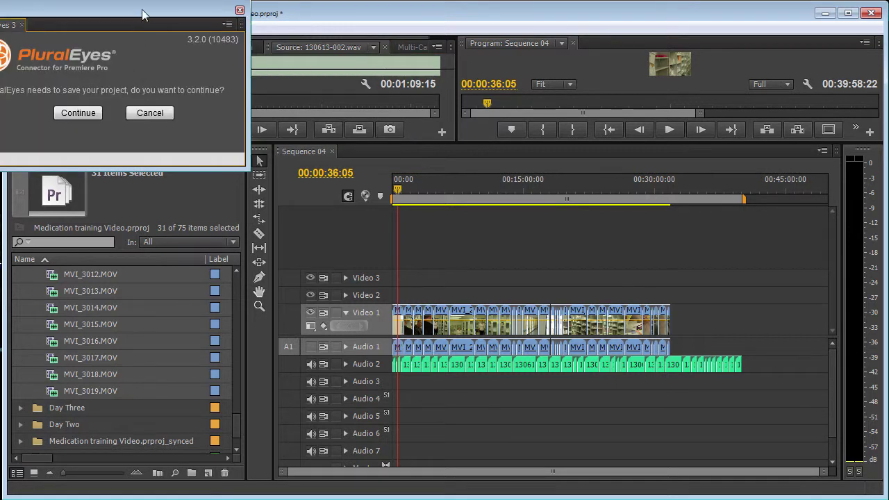
drag(142, 14, 338, 100)
click(272, 201)
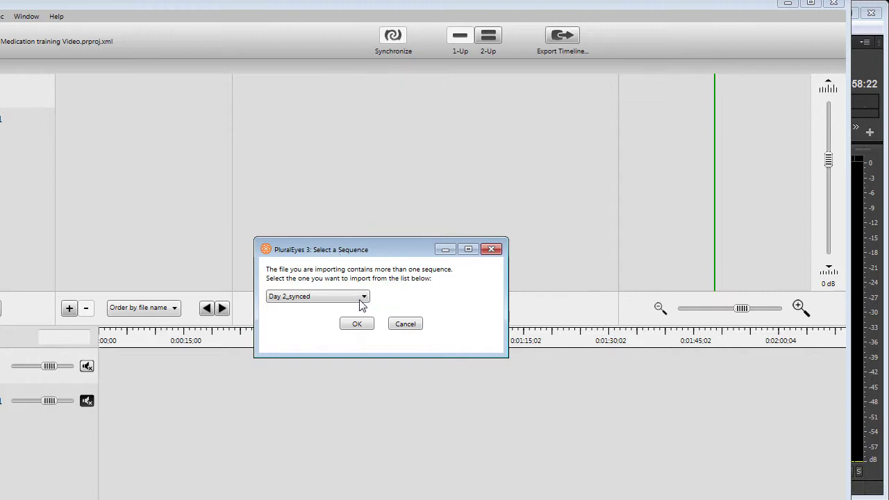
Import Sequence 04 into PluralEyes 3 and synchronize its camera and audio recorder clips
click(361, 297)
click(329, 327)
click(348, 326)
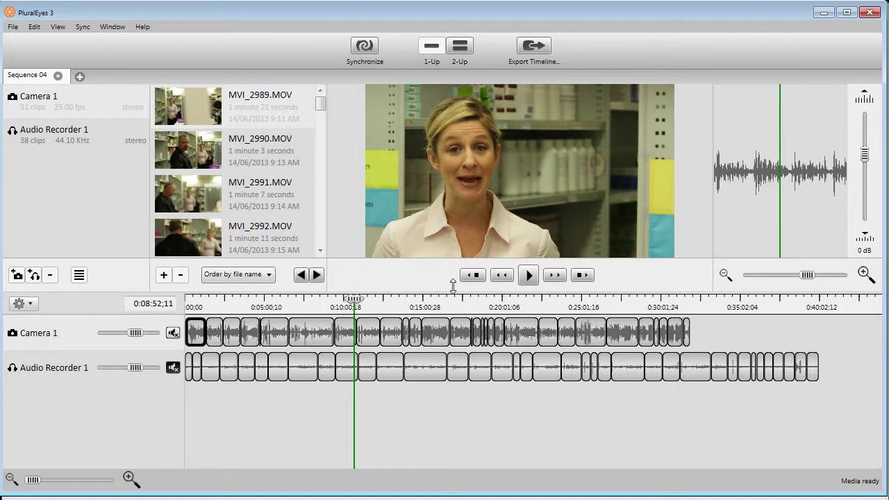
click(363, 49)
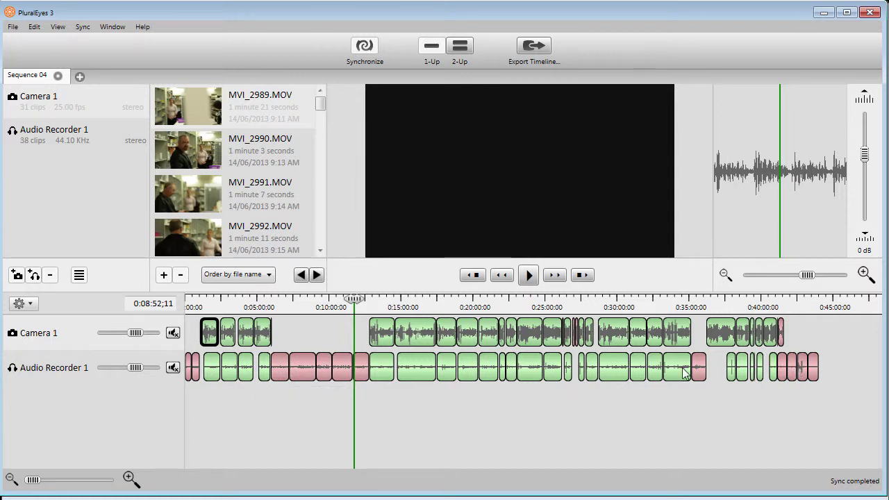
Check the gaps and unsynced clips on the synchronized timeline, and play a synced section at about 0:16:25
click(295, 306)
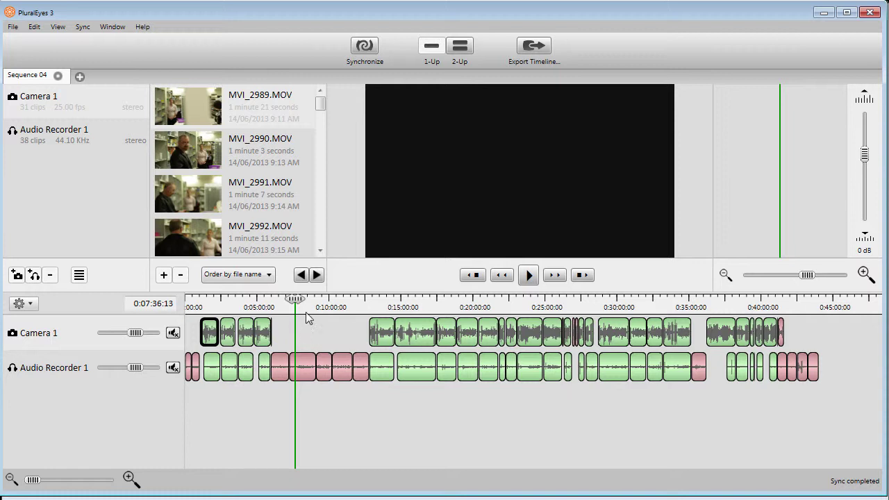
click(781, 307)
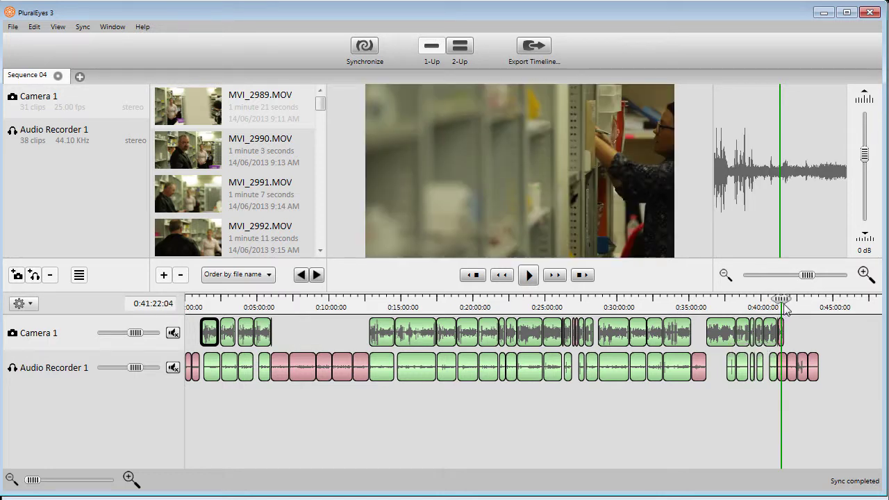
drag(782, 303, 782, 303)
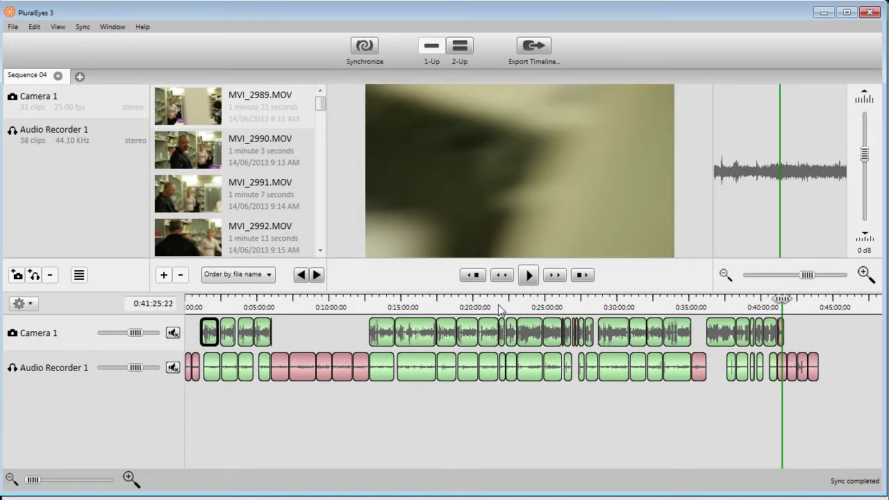
click(420, 303)
click(527, 275)
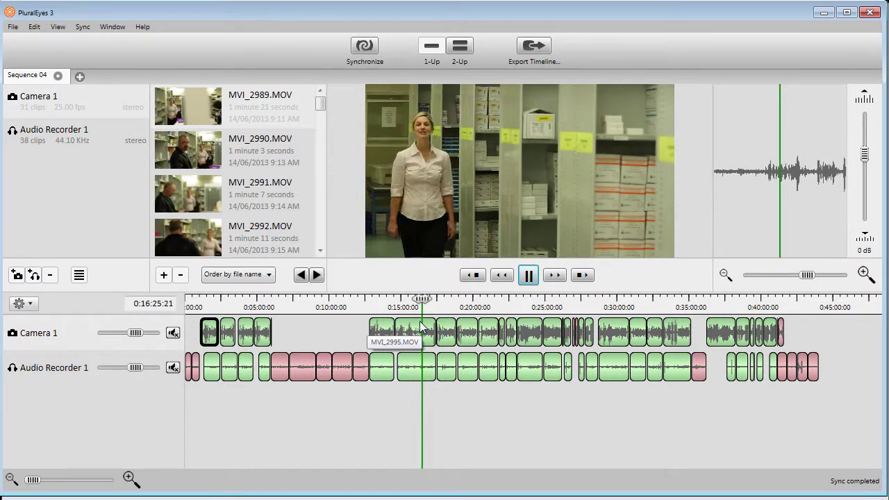
click(527, 275)
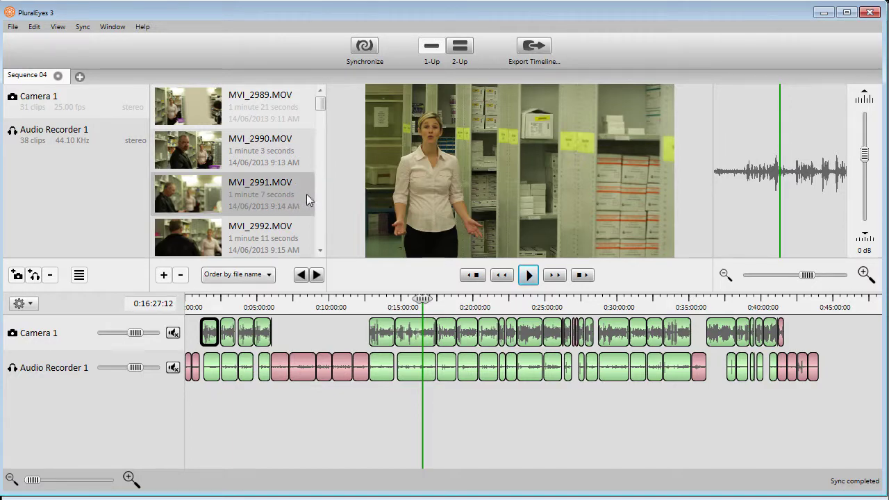
Export the synchronized timeline back to Premiere Pro and open Sequence 04_synced from the Medication training Video.prproj_synced bin
click(531, 58)
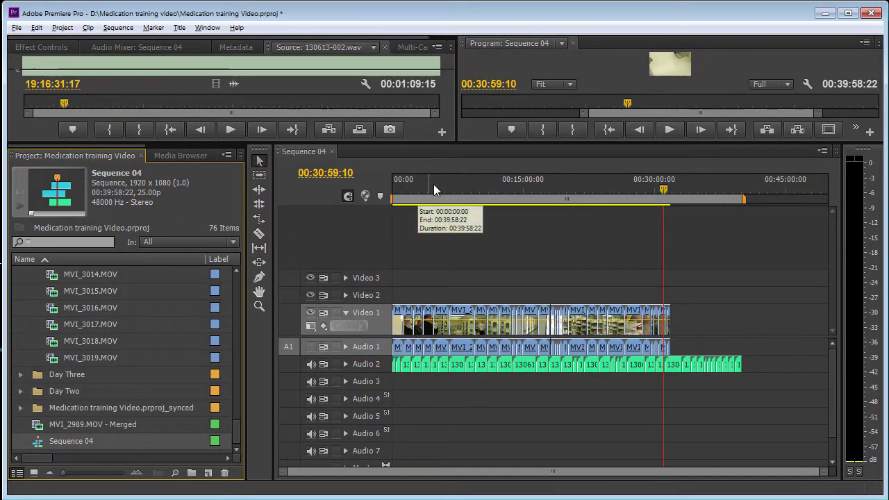
click(434, 186)
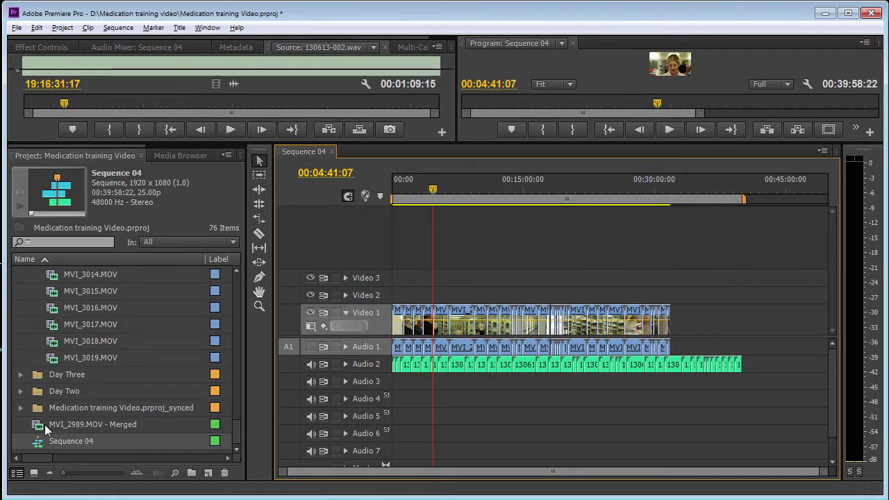
drag(234, 431, 246, 355)
click(35, 375)
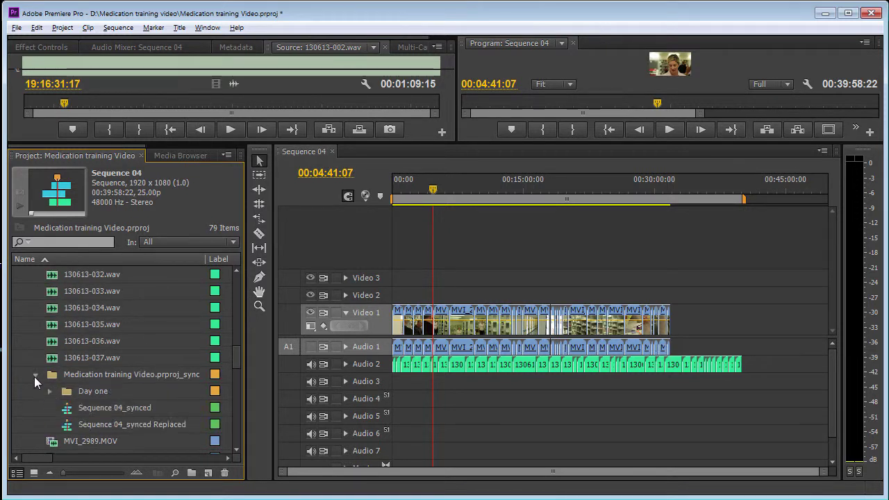
double_click(73, 410)
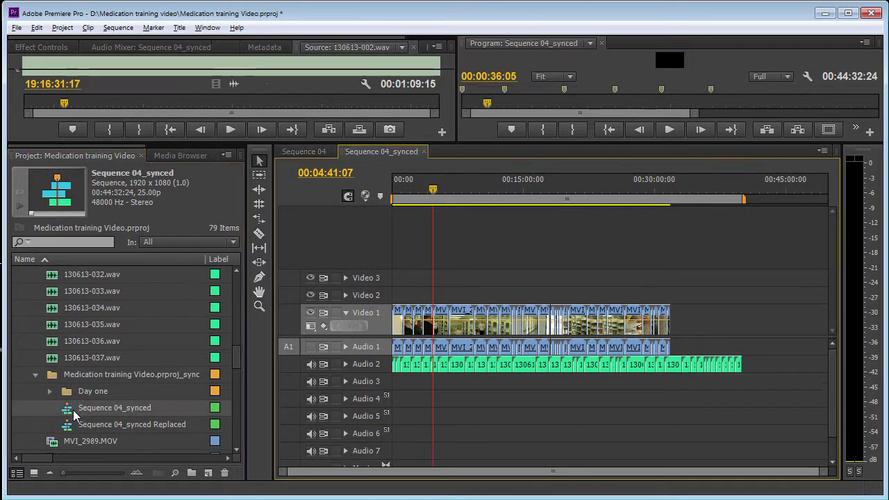
Scrub through Sequence 04_synced to about 00:13:25, and open Sequence 04_synced Replaced for comparison
click(406, 196)
drag(406, 196, 509, 241)
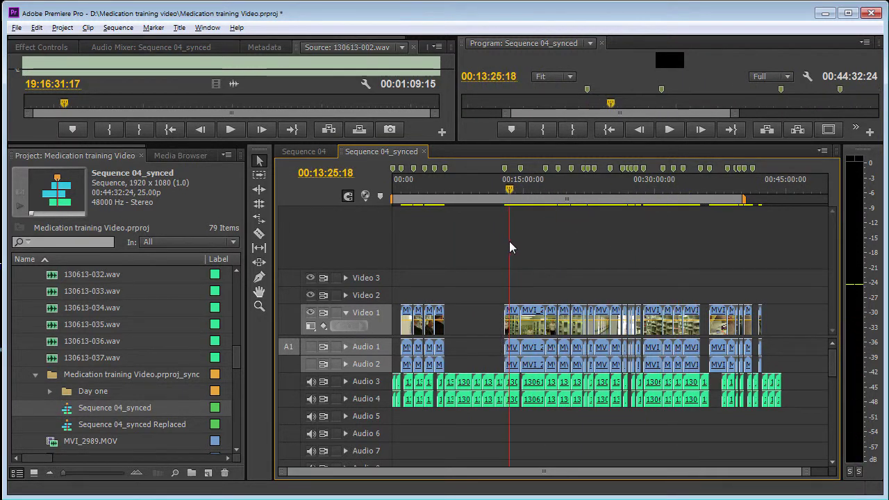
double_click(66, 425)
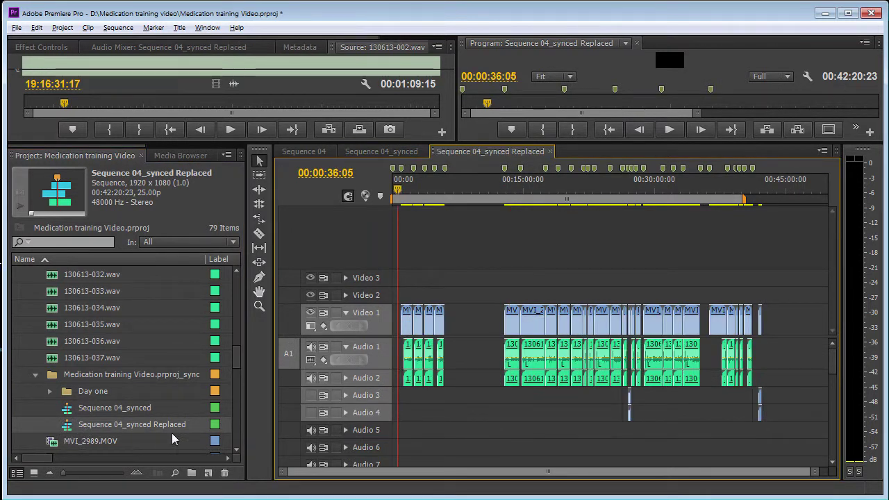
Scrub through Sequence 04_synced Replaced to about 00:23:45 and examine which recorder audio MVI_3001.MOV is paired with
drag(396, 196, 425, 197)
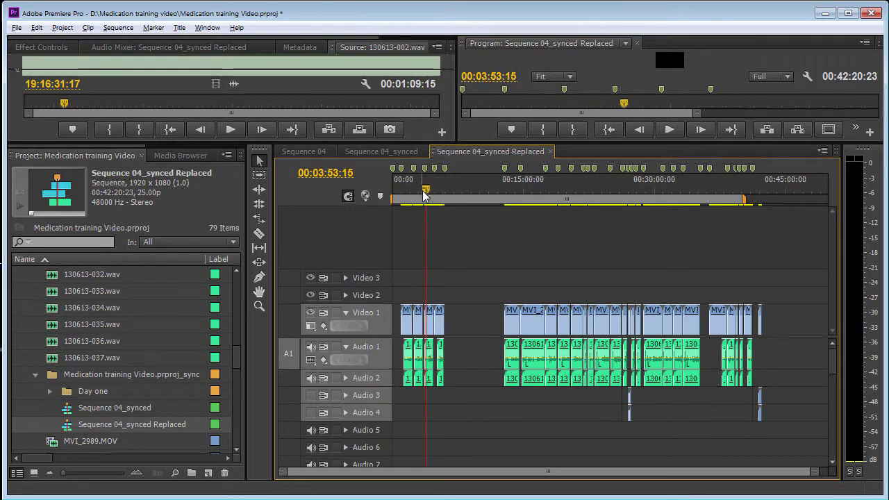
drag(542, 199, 600, 196)
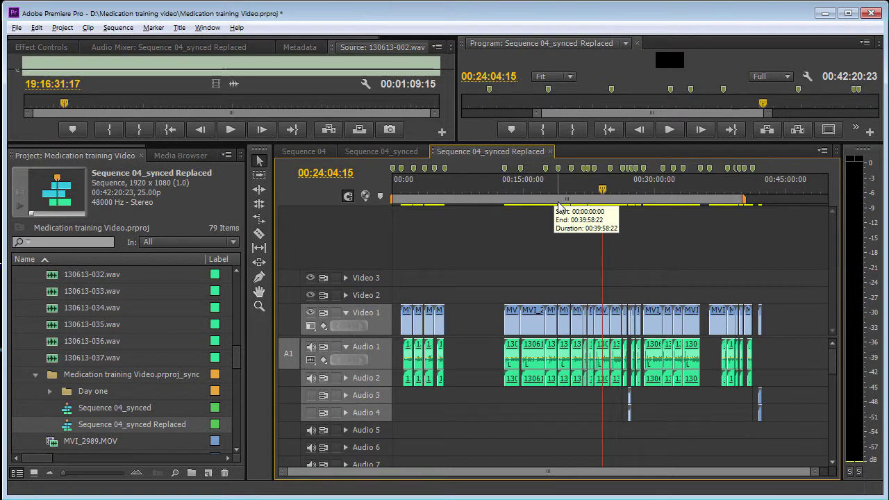
key(equal)
key(equal)
key(equal)
key(equal)
click(567, 200)
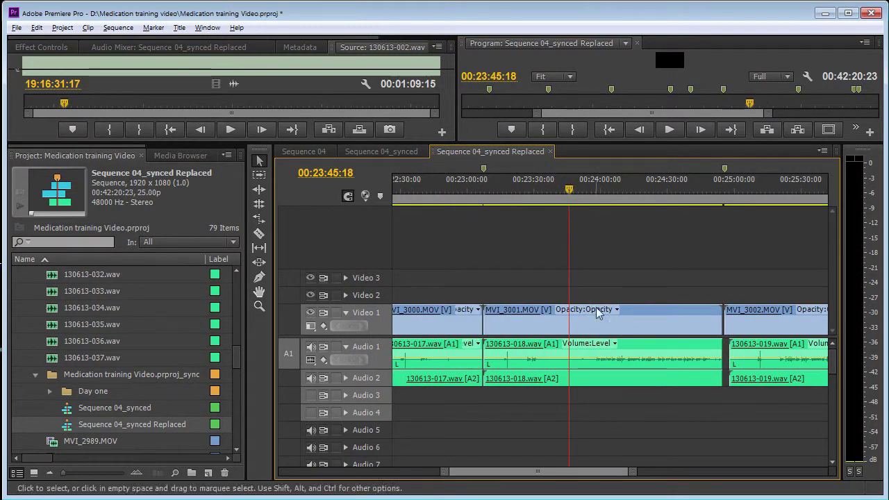
click(595, 313)
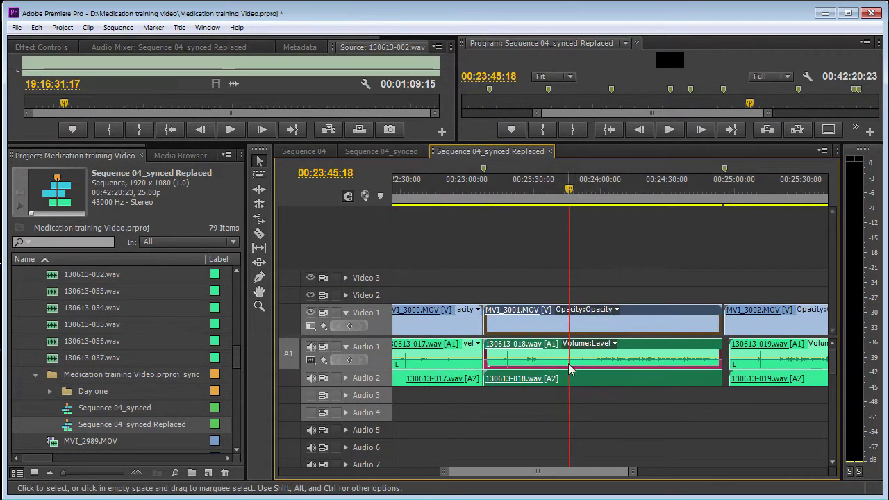
right_click(589, 325)
click(577, 287)
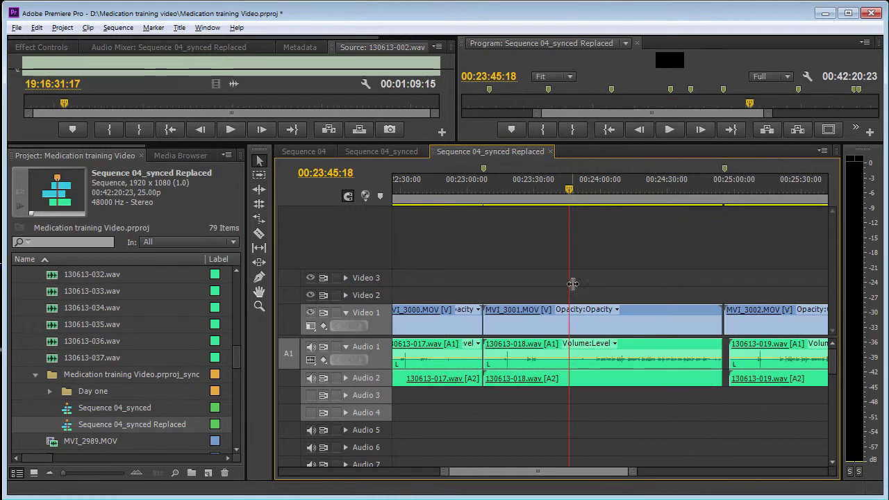
Inspect the short clips around 00:26:18 to see which ones have camera audio instead of recorder audio
click(560, 201)
scroll(563, 199, up, 2)
key(minus)
key(minus)
key(minus)
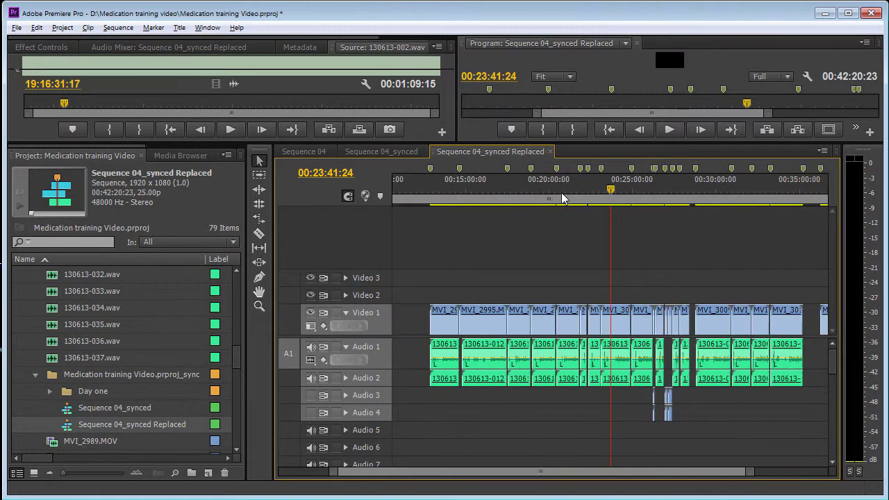
click(443, 199)
click(659, 200)
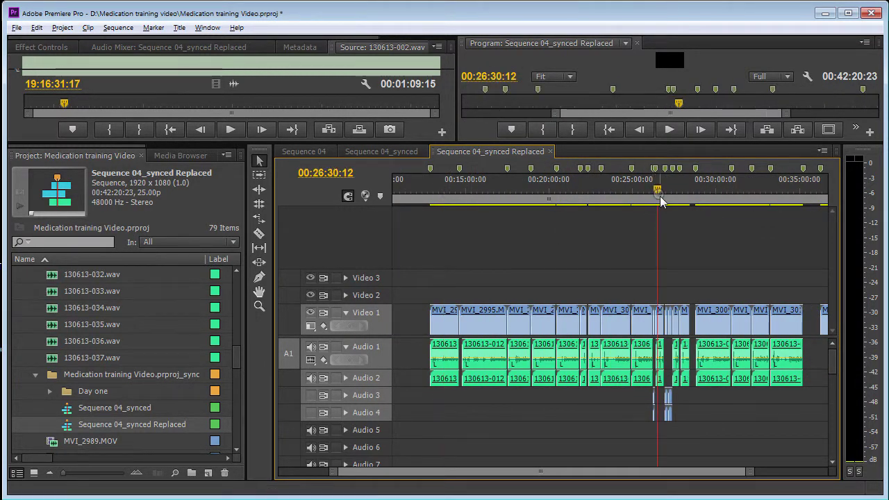
key(equal)
key(equal)
key(equal)
key(equal)
click(555, 201)
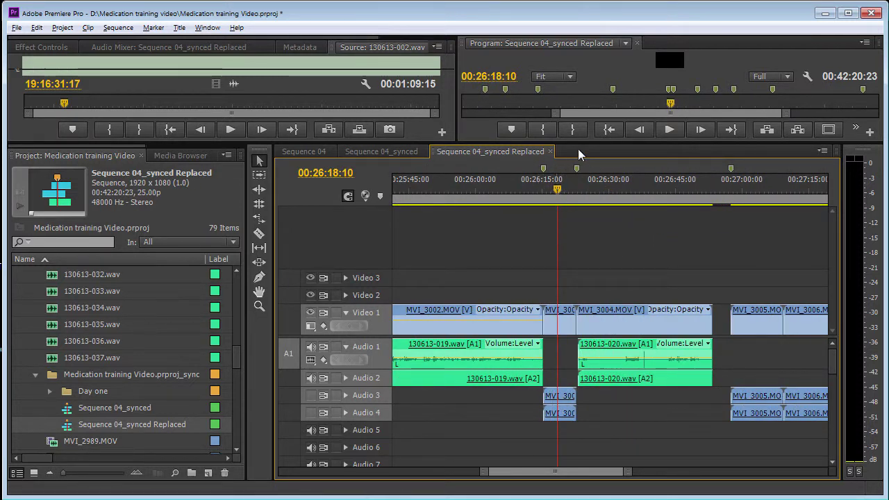
Enlarge the video preview and scrub the clips that have only camera audio, from about 00:26:15 to 00:27:02
drag(579, 143, 580, 318)
click(547, 368)
drag(546, 368, 533, 369)
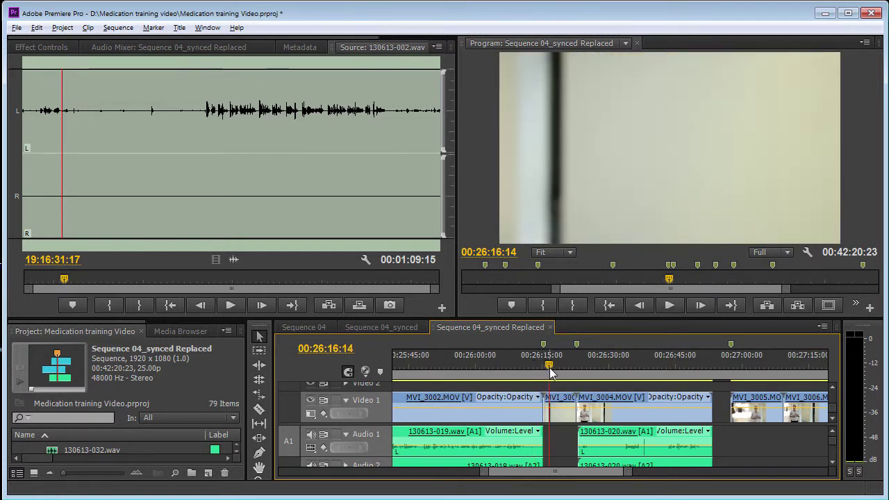
click(554, 366)
drag(554, 365, 574, 365)
click(754, 364)
key(minus)
key(minus)
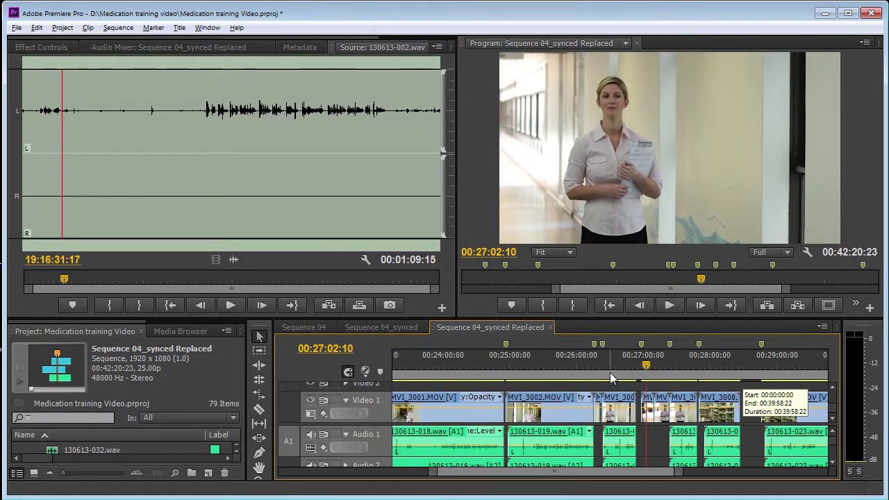
Scrub on past 00:28:00 and examine where recorder clip 130613-028.wav starts under MVI_3013.MOV, up to about 00:38:01
drag(645, 368, 709, 365)
key(minus)
key(minus)
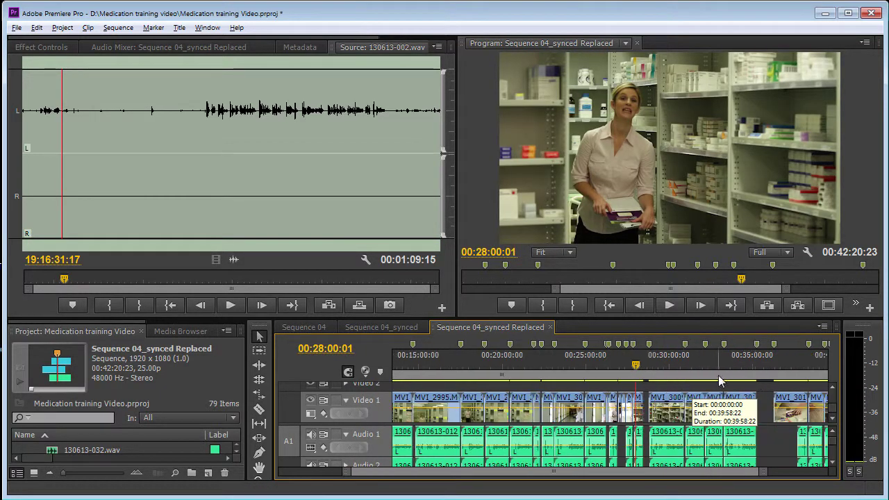
click(786, 373)
key(equal)
key(equal)
key(equal)
drag(506, 362, 705, 363)
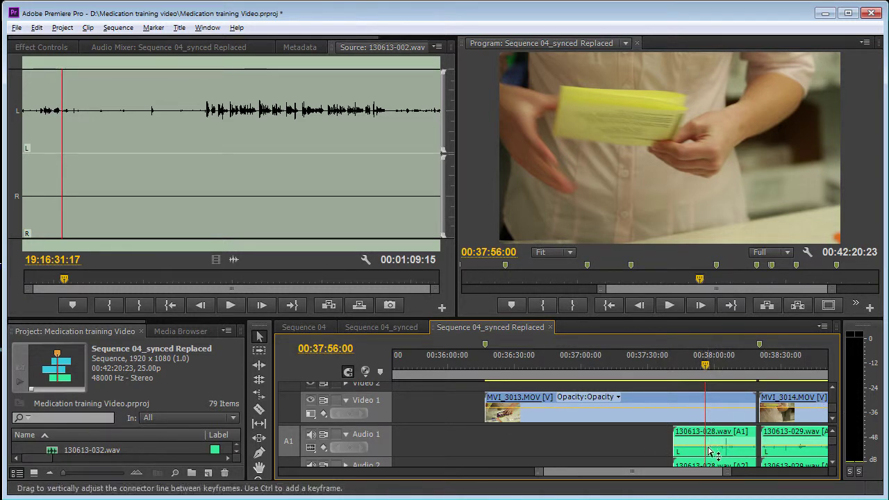
drag(677, 363, 717, 359)
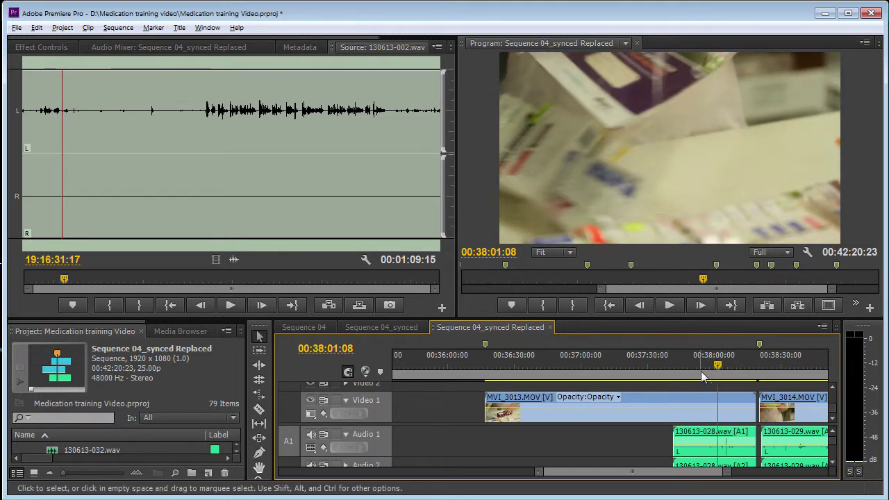
Play MVI_3013.MOV from about 00:37:46 to check its sync, and look over the remaining clips near 00:39:37
click(684, 366)
key(space)
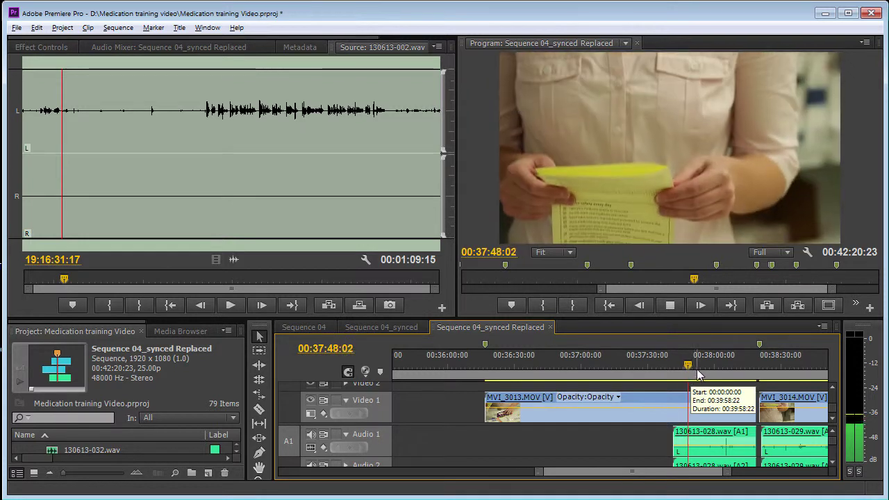
drag(692, 364, 719, 377)
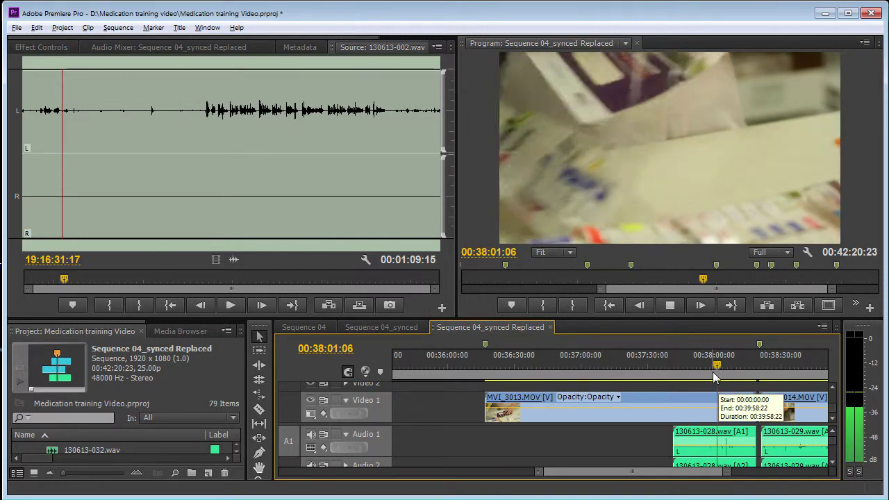
key(space)
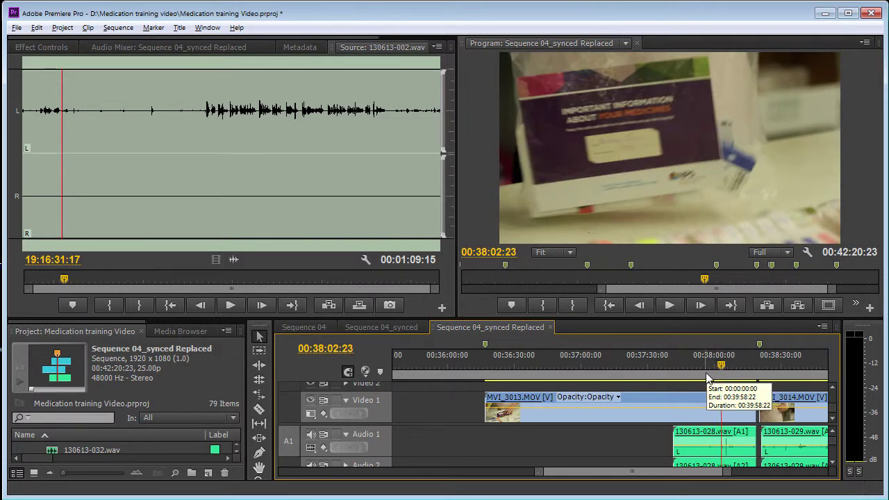
key(minus)
key(minus)
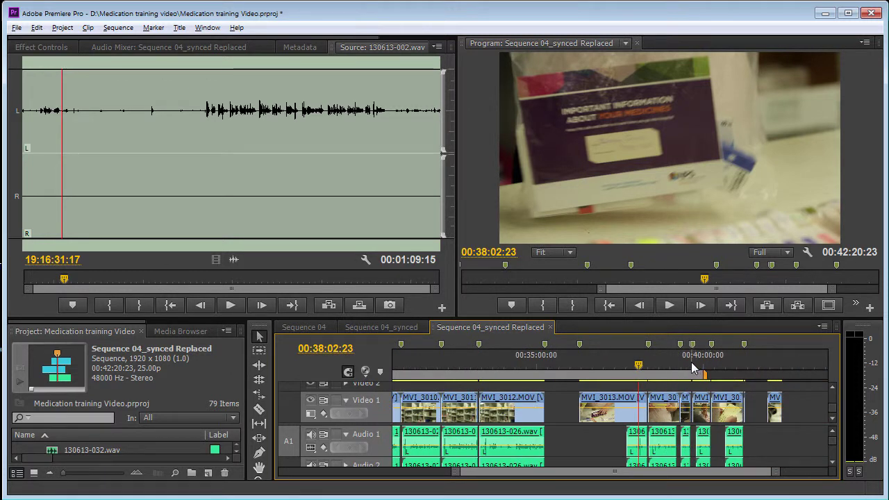
click(691, 366)
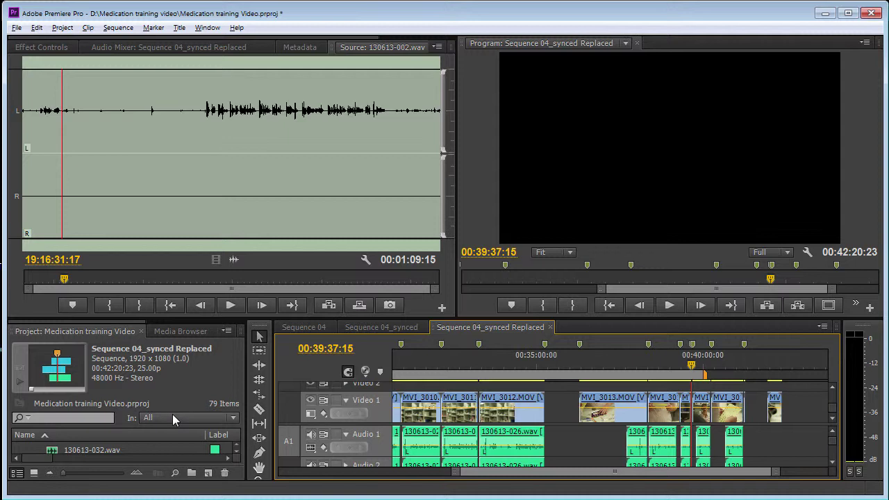
drag(703, 376, 682, 376)
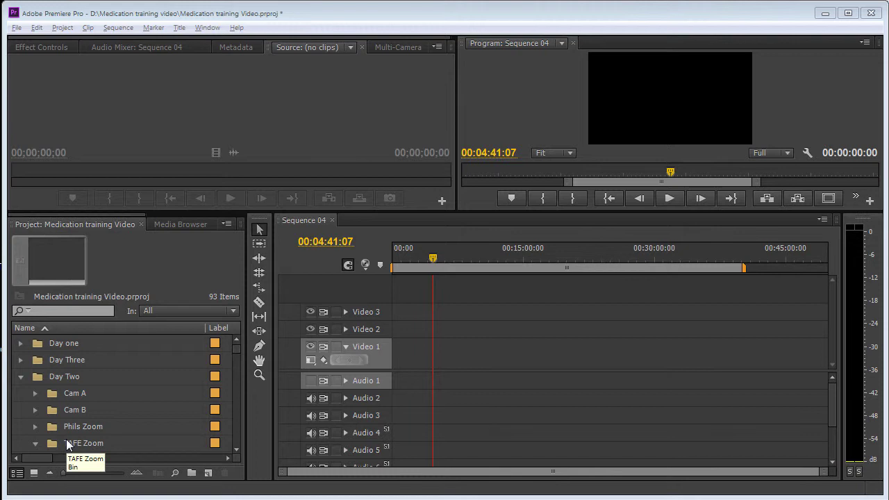
Place all Day Two Cam A clips, MVI_3020.MOV to MVI_3052.MOV, at the start of Video 1 in Sequence 04
click(35, 393)
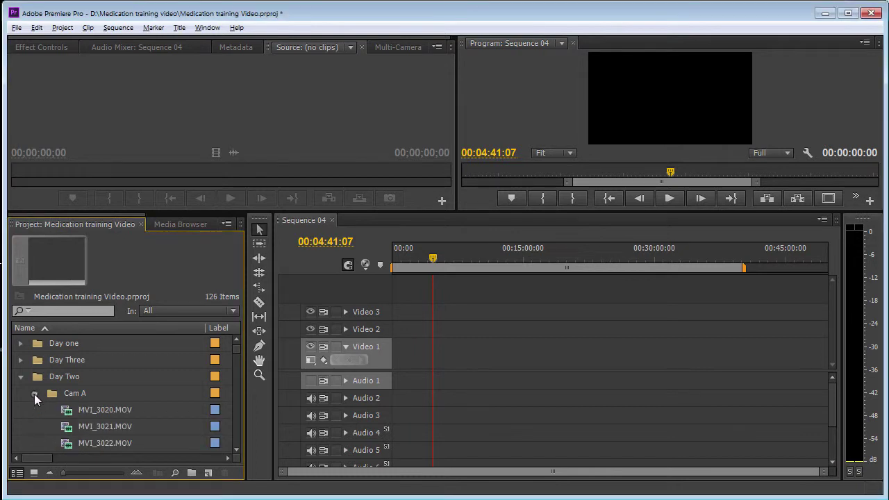
scroll(235, 350, down, 3)
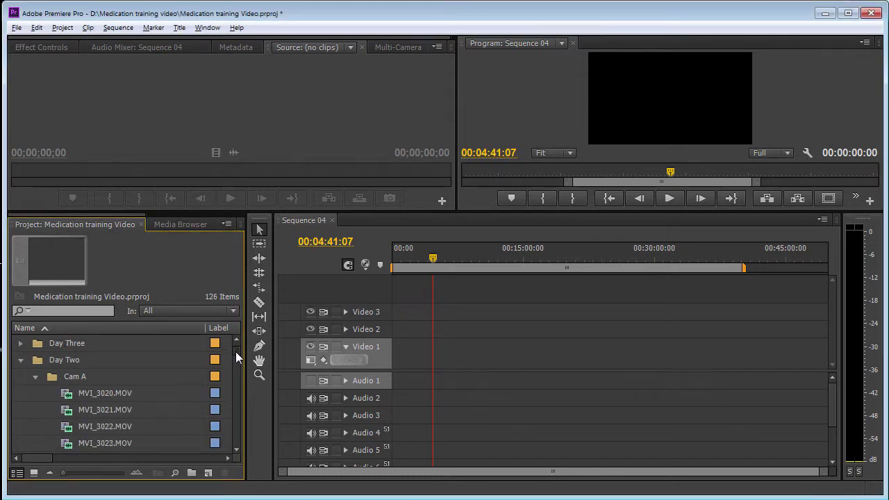
scroll(236, 353, up, 1)
click(90, 375)
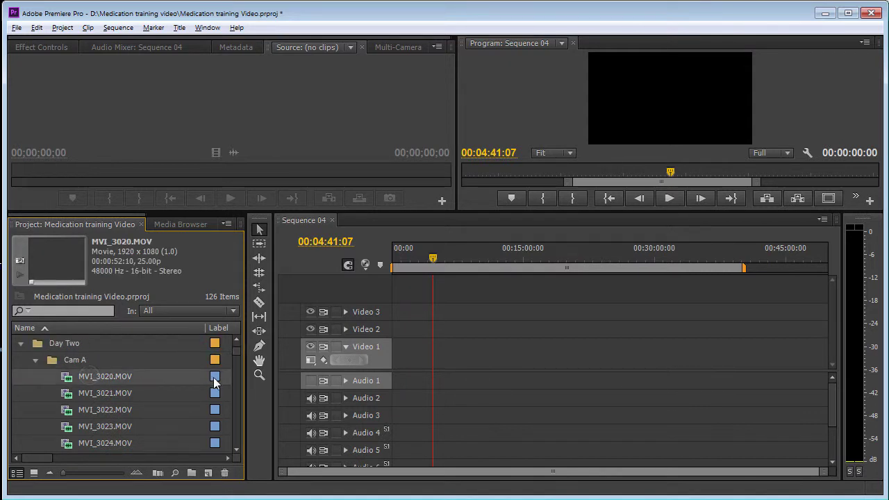
drag(237, 353, 215, 379)
shift+click(123, 359)
drag(120, 359, 380, 363)
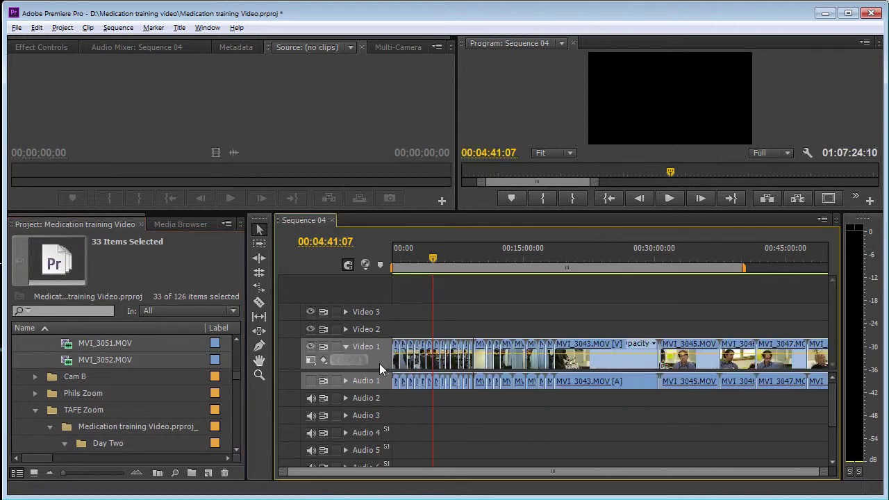
Place all Day Two Cam B clips, MVI_5671.MOV to MVI_5690.MOV, at the start of Video 2
click(36, 375)
click(81, 394)
scroll(235, 372, down, 1)
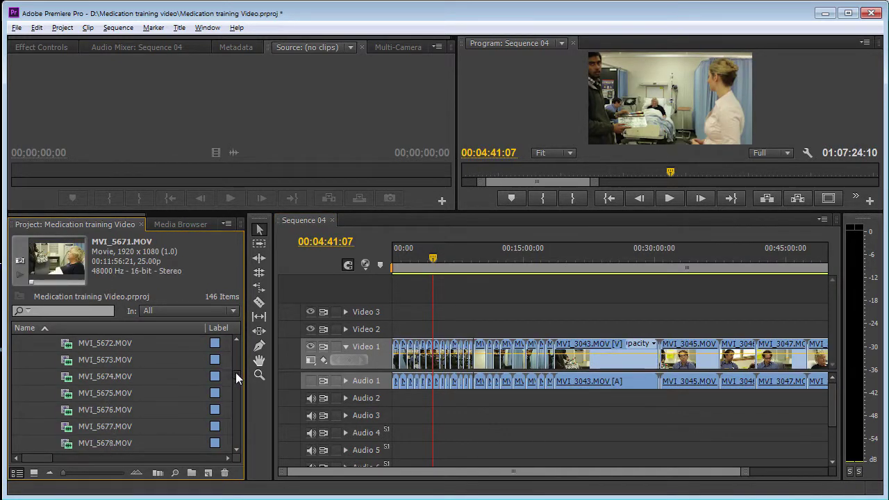
scroll(236, 375, down, 5)
shift+click(121, 410)
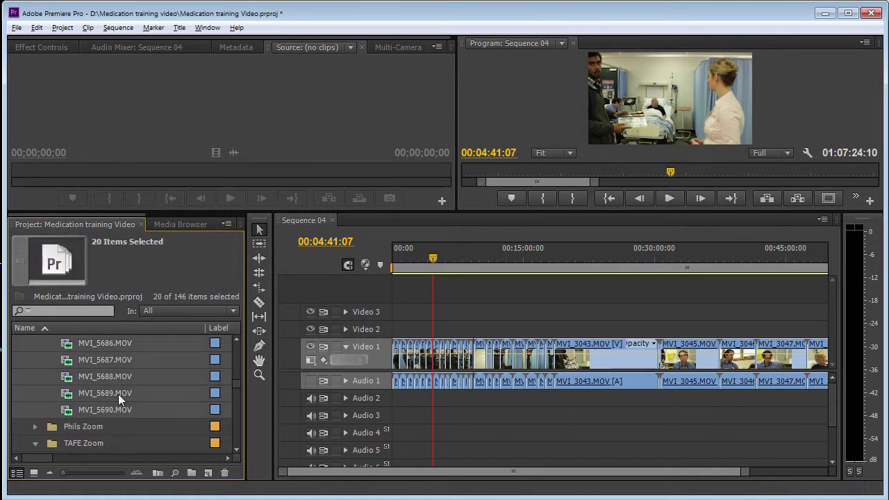
drag(193, 384, 409, 329)
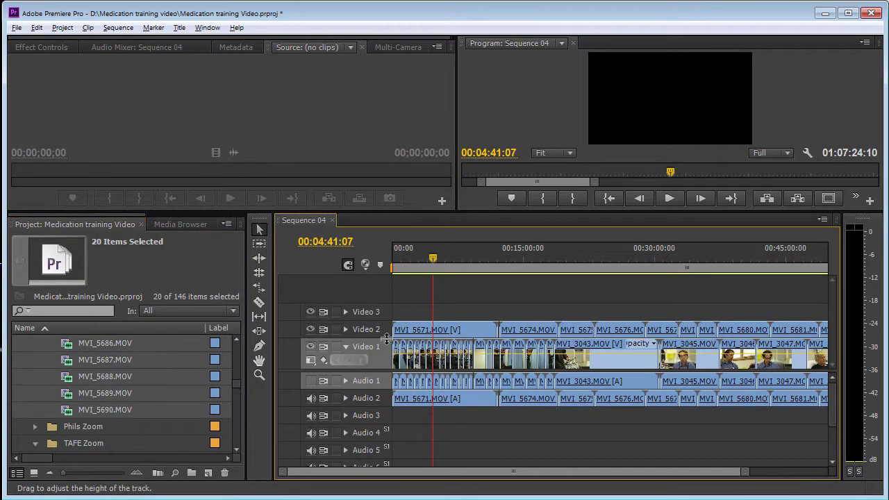
Place all WAV files from the first Day Two Zoom recorder bin, ending with 130618-014.wav, at the start of Audio 3
click(35, 426)
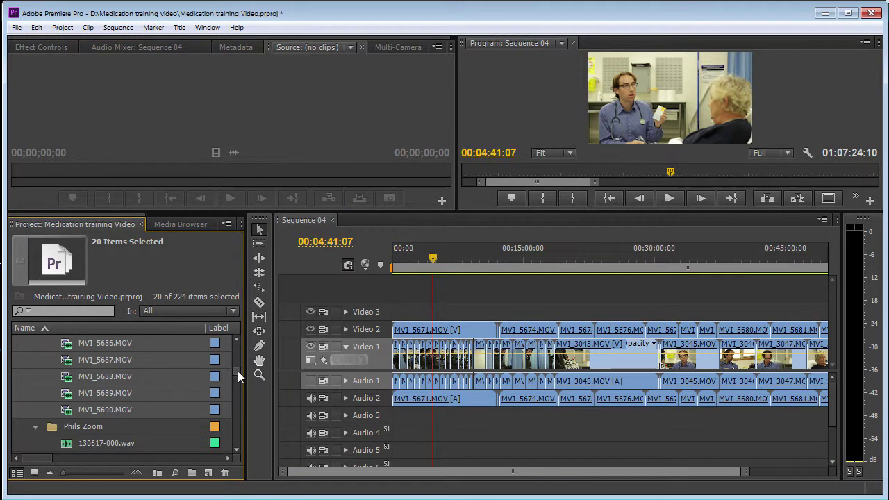
scroll(238, 370, down, 3)
click(126, 359)
drag(238, 373, 236, 405)
shift+click(117, 344)
drag(97, 347, 390, 427)
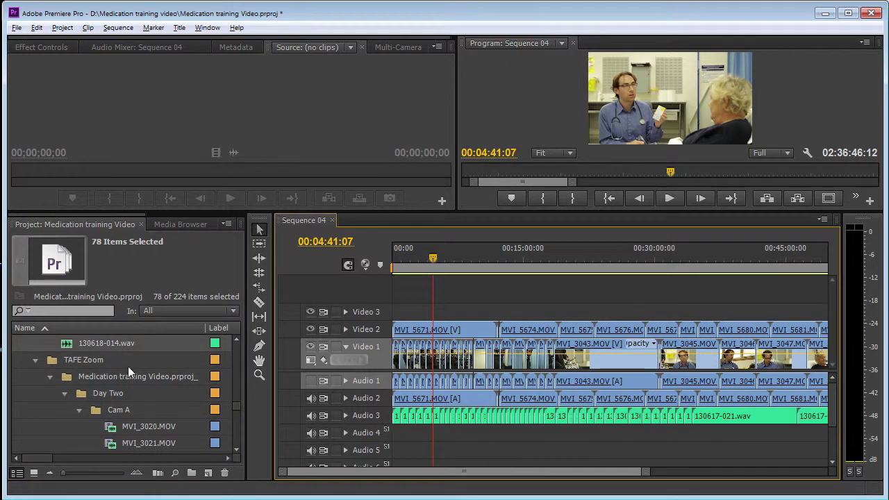
Add the TAFE Zoom recordings STE-000.wav to STE-020.wav at the sequence start, on their own track below the other audio
click(49, 377)
click(93, 397)
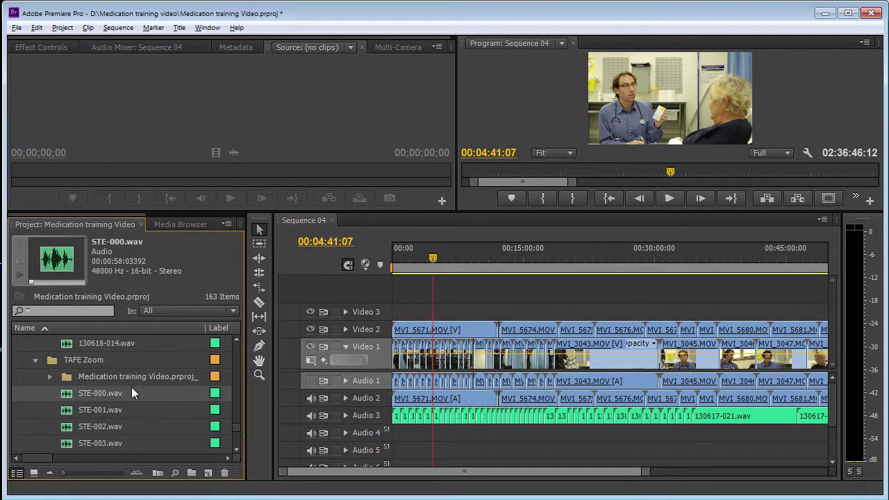
drag(236, 426, 234, 438)
shift+click(105, 393)
drag(78, 391, 411, 476)
mouse_move(830, 410)
mouse_down()
mouse_move(835, 440)
mouse_move(838, 405)
mouse_up()
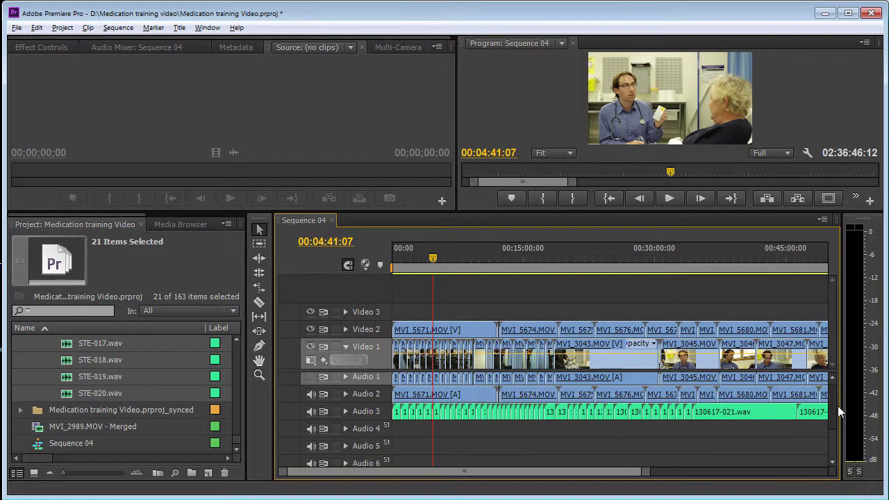
Delete all empty video and audio tracks from Sequence 04
right_click(366, 433)
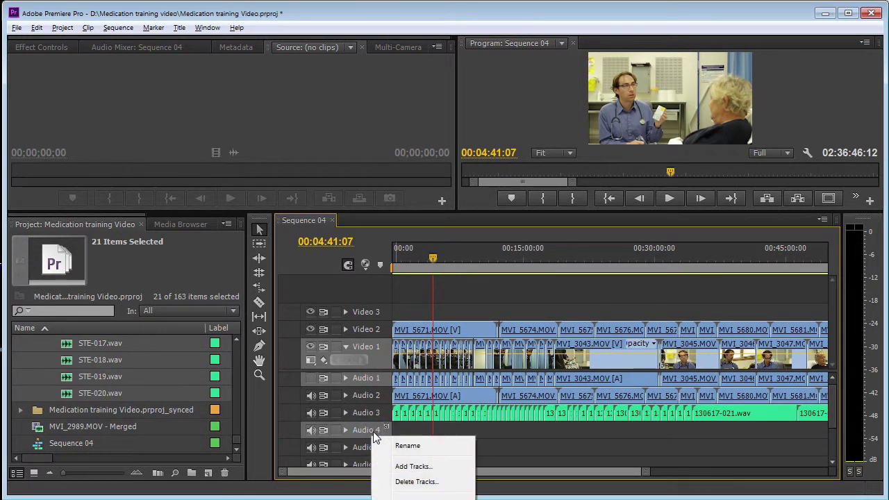
click(440, 481)
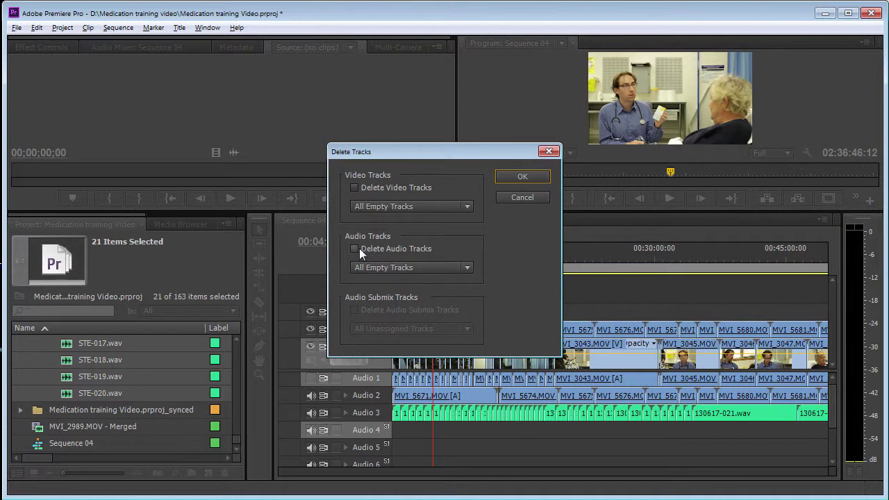
click(521, 178)
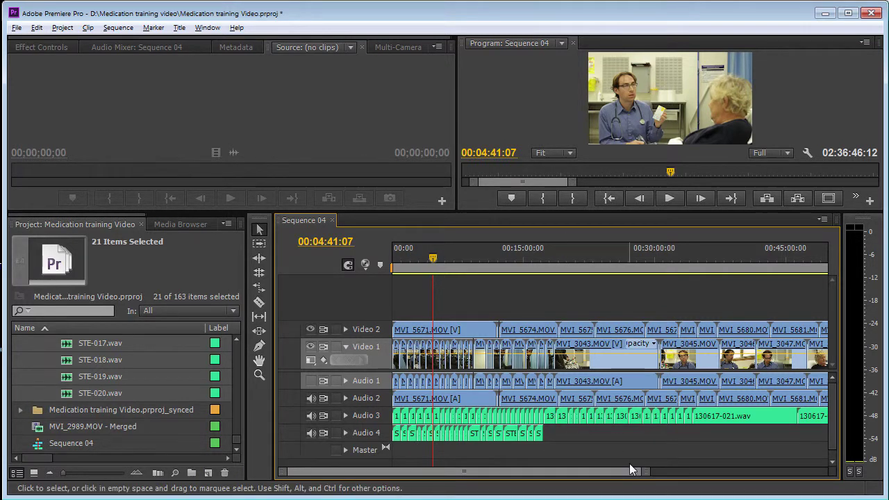
Open the PluralEyes 3 connector, agree to save the project, and import the DAy 2 sequence into PluralEyes
drag(645, 474, 839, 479)
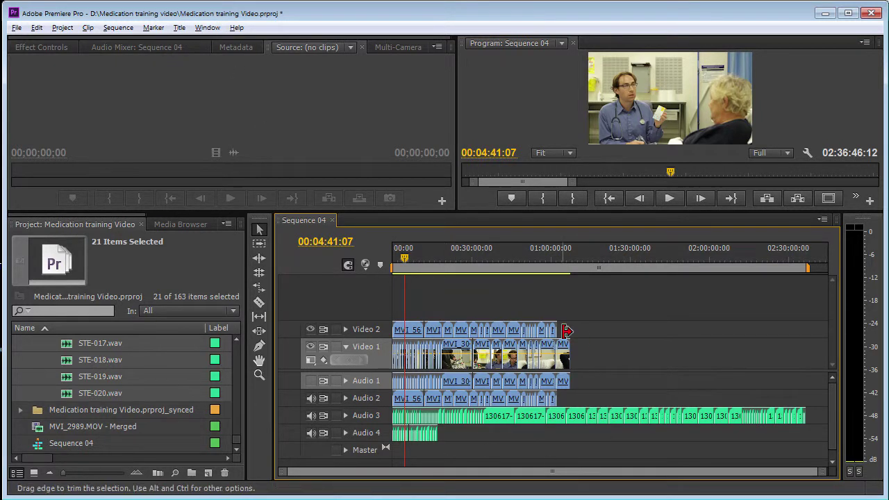
click(202, 29)
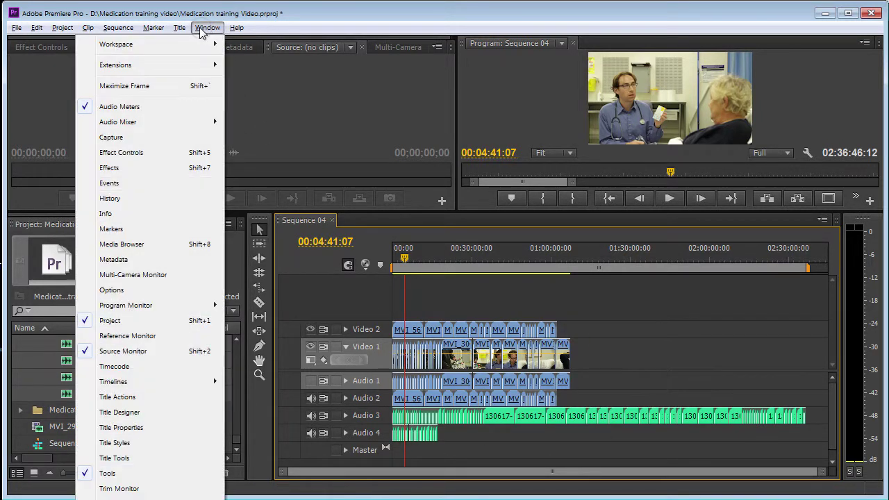
mouse_move(192, 66)
click(37, 64)
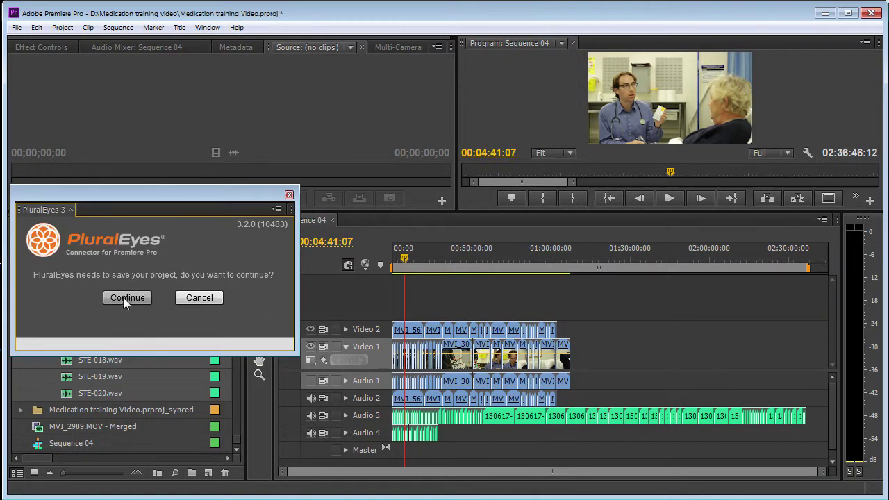
click(125, 297)
click(425, 248)
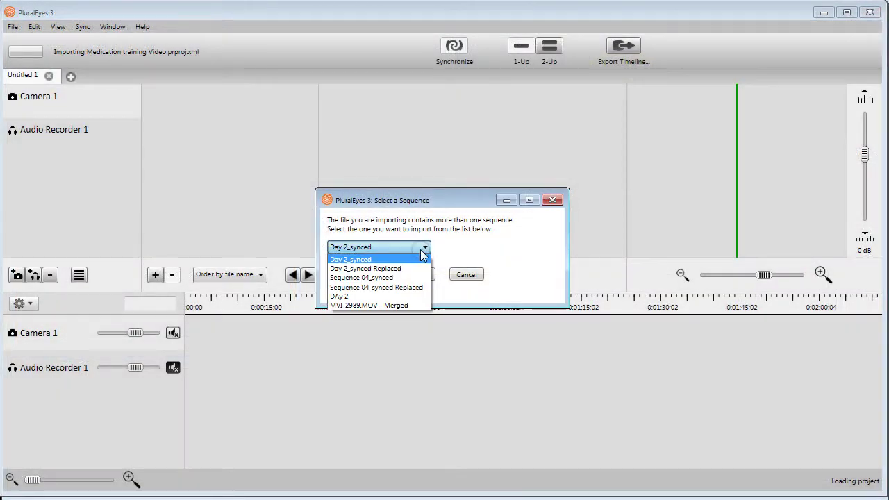
click(351, 297)
click(417, 275)
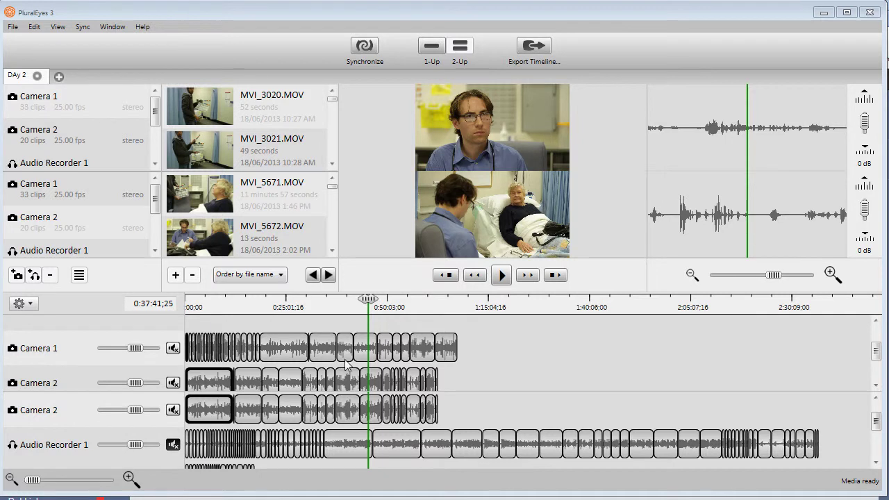
Synchronize the DAy 2 camera and audio recorder clips and inspect the camera tracks
click(363, 50)
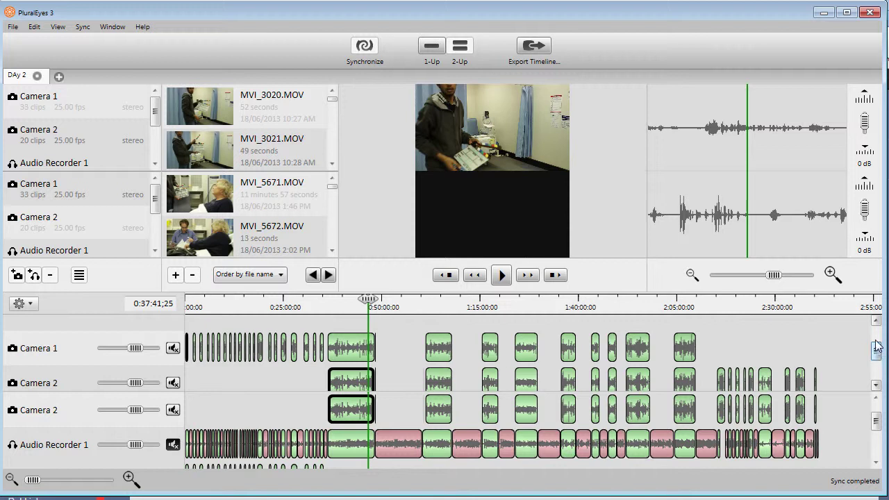
mouse_move(877, 350)
mouse_down()
mouse_move(877, 368)
mouse_move(877, 356)
mouse_up()
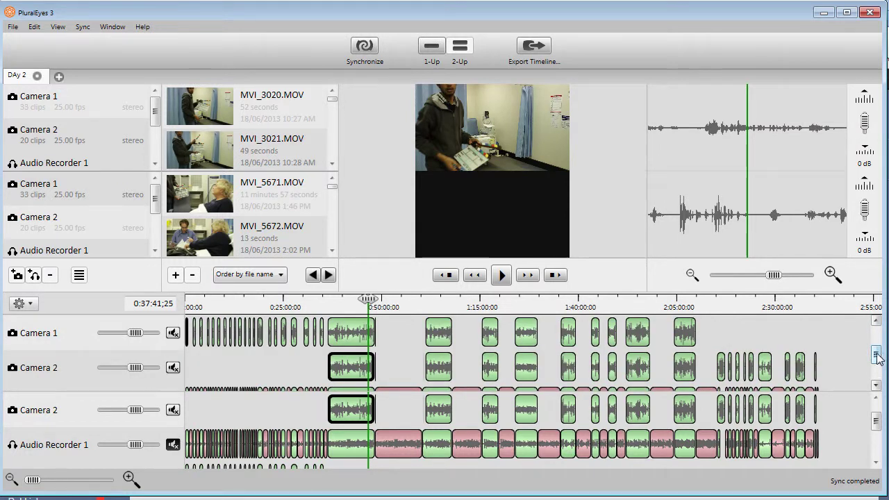
mouse_move(877, 425)
mouse_down()
mouse_move(877, 445)
mouse_move(877, 424)
mouse_up()
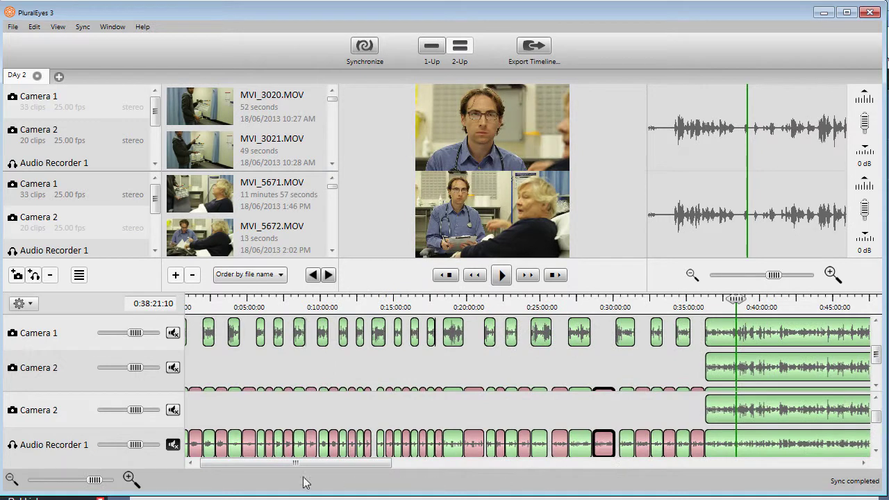
Play the two-camera section around 1:03:38 to check its sync, and examine the Audio Recorder 2 track
drag(269, 465, 399, 472)
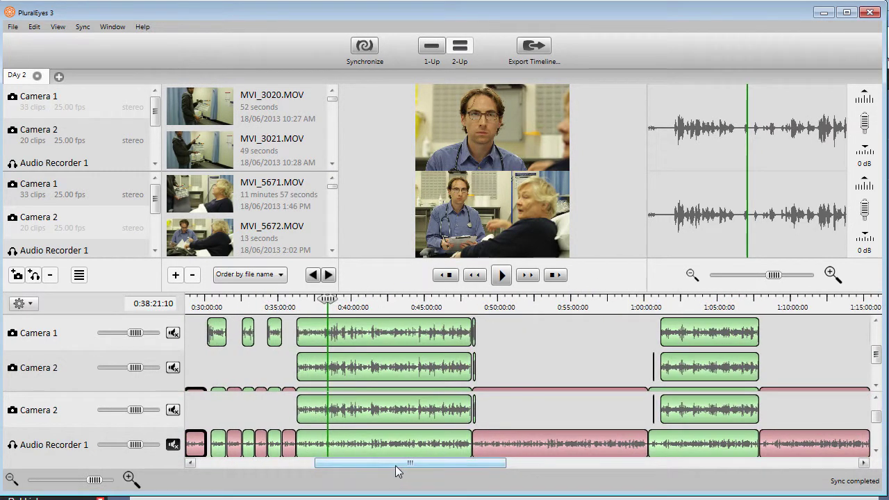
click(533, 316)
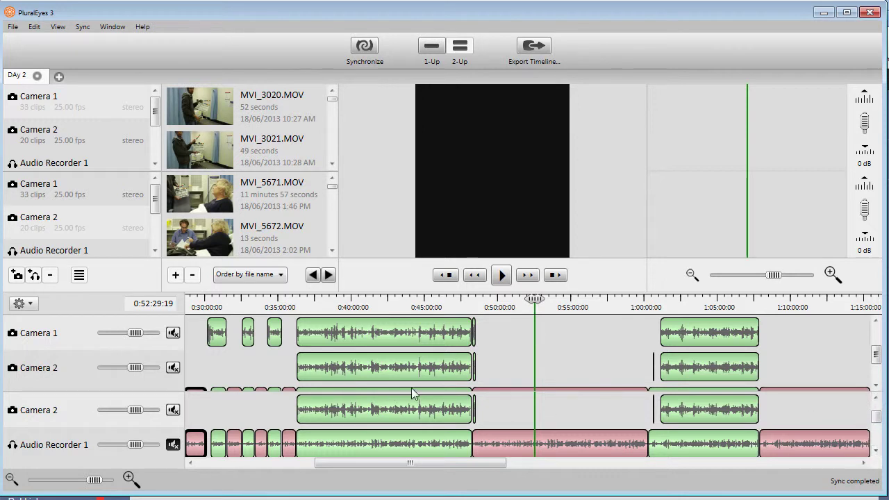
click(697, 305)
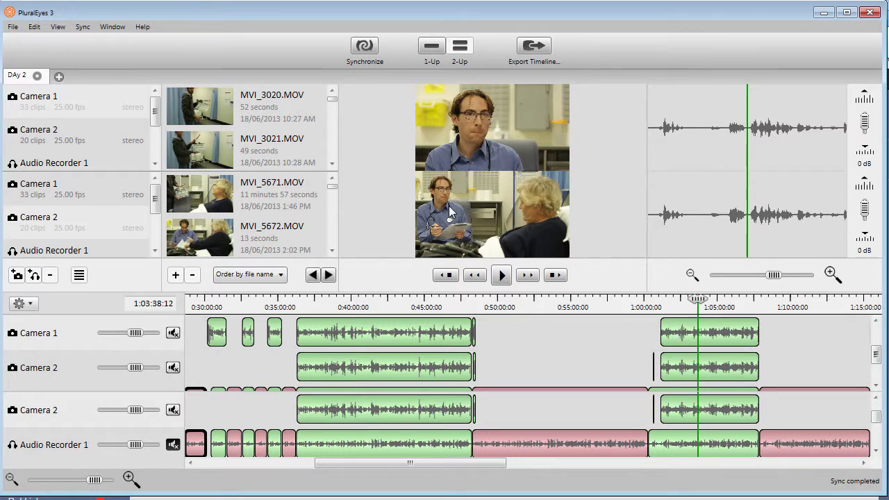
key(space)
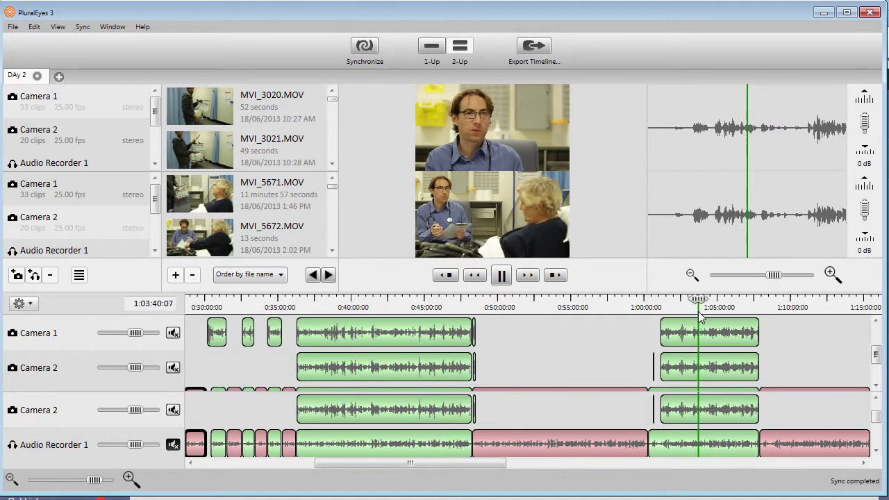
key(space)
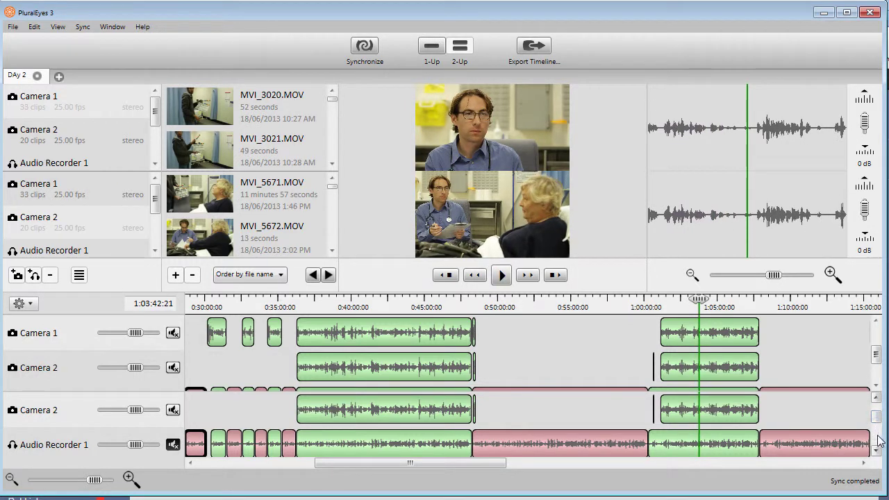
click(877, 434)
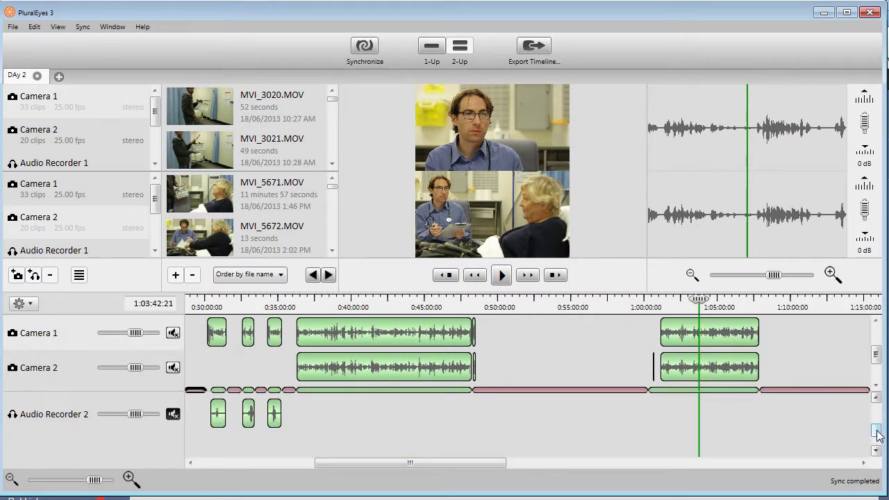
Export the synced timeline back to Premiere Pro as DAy 2_synced and DAy 2_synced Replaced sequences
click(529, 47)
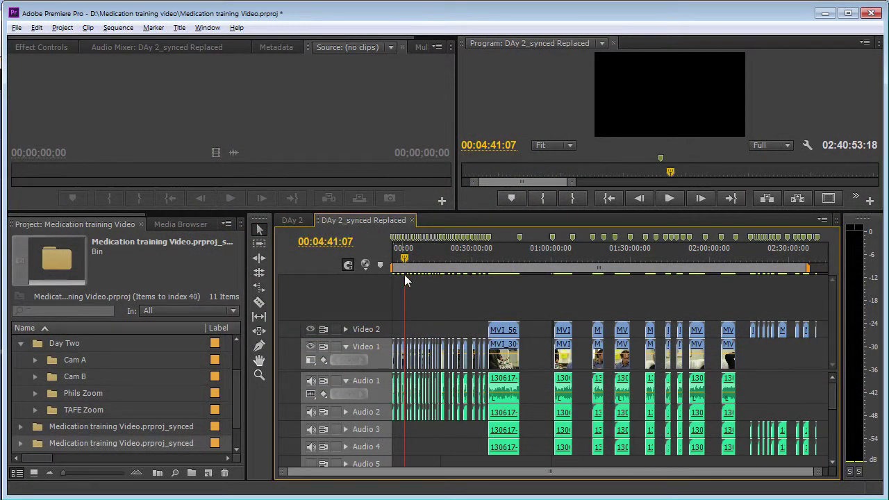
scroll(236, 406, down, 1)
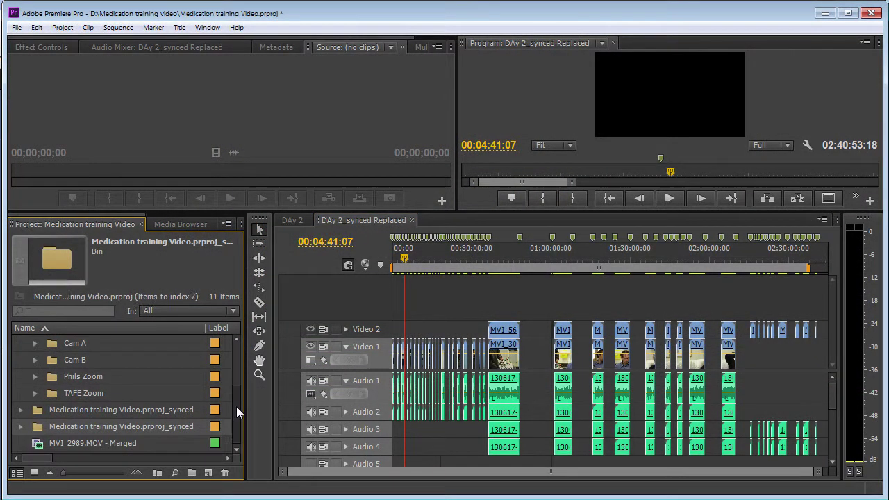
Play DAy 2_synced Replaced from about 00:39:43 to check the audio sync, toggling Video 2's visibility to compare both cameras
click(497, 264)
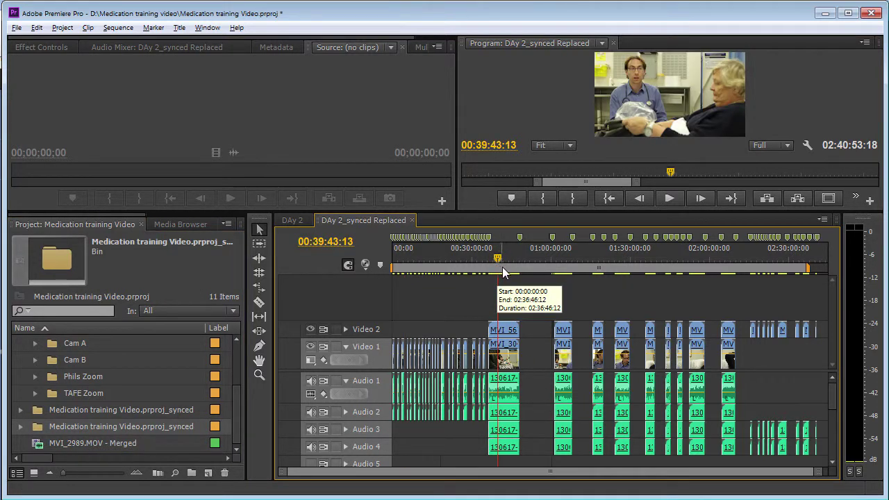
key(=)
key(=)
key(=)
key(=)
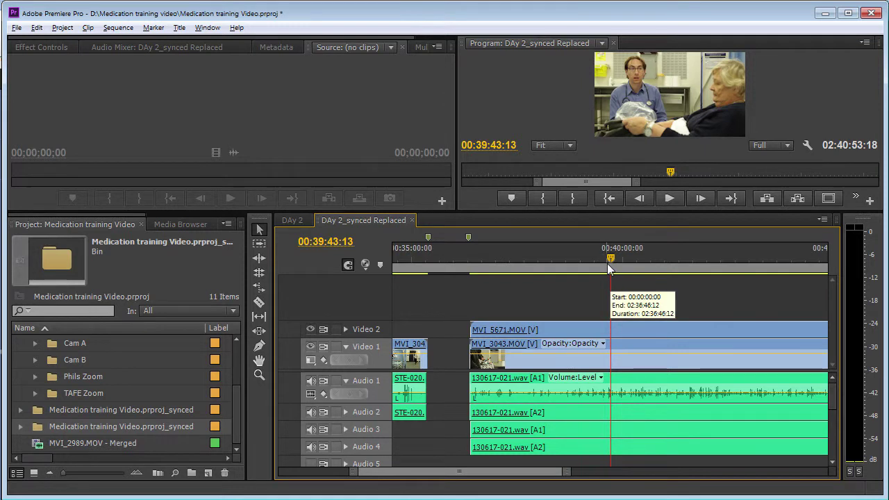
key(space)
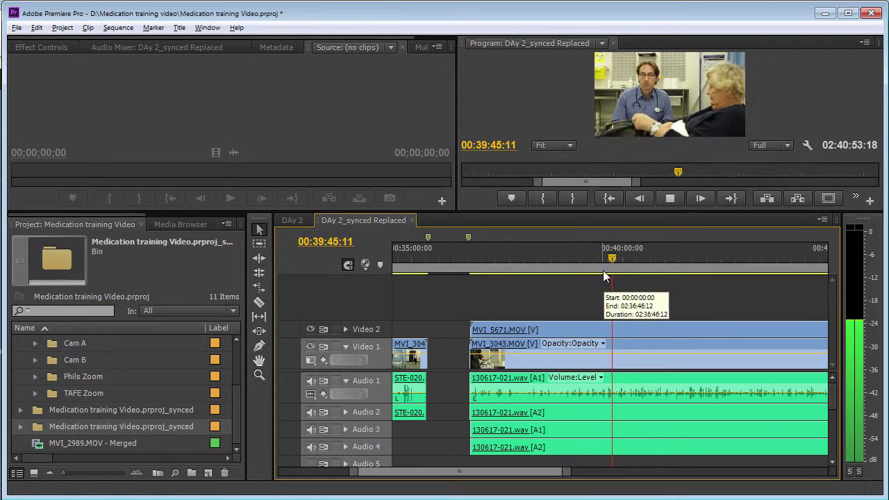
key(space)
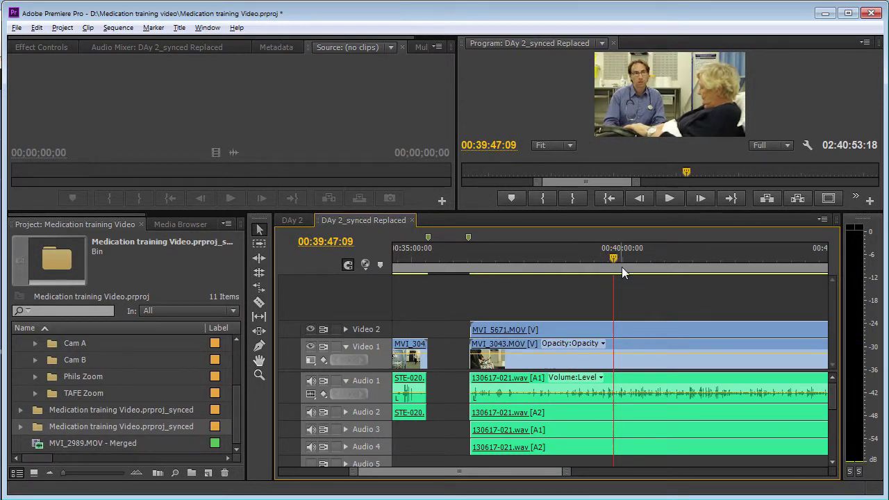
key(space)
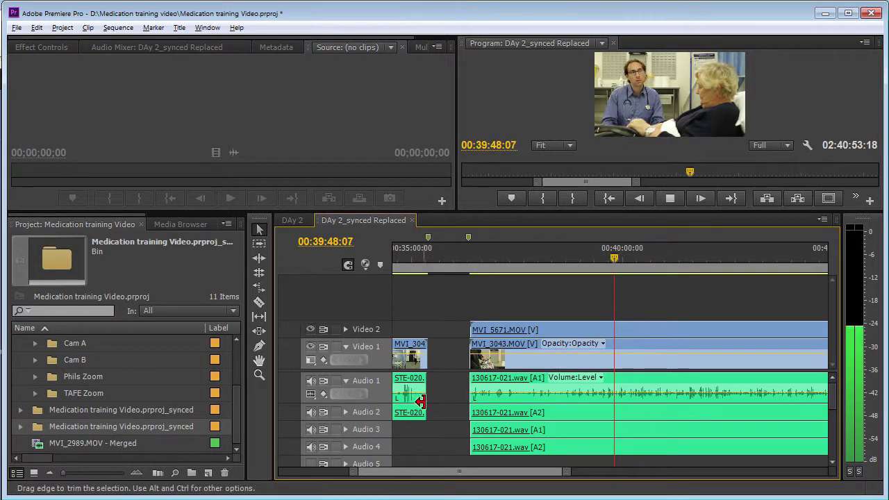
click(310, 329)
Scrub through the entire DAy 2_synced Replaced sequence, examining how the two cameras' clips and recorder audio line up
key(backslash)
drag(725, 254, 760, 254)
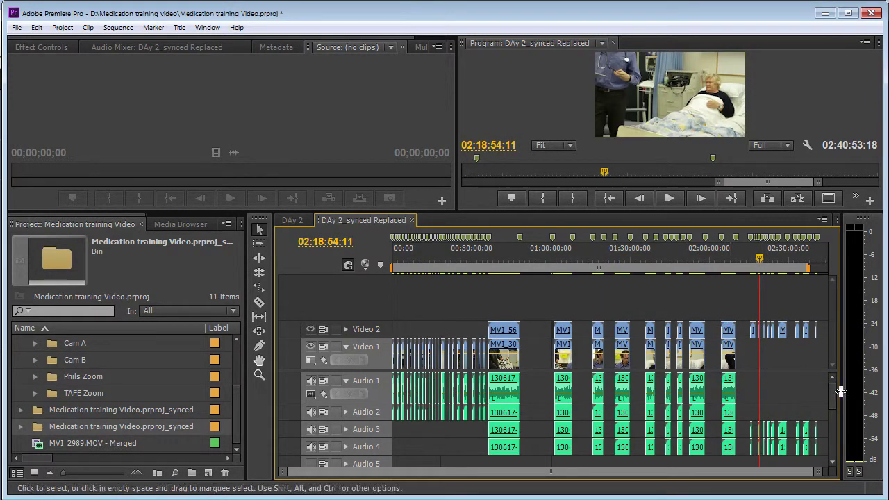
drag(833, 398, 839, 380)
scroll(538, 474, down, 1)
drag(502, 257, 620, 257)
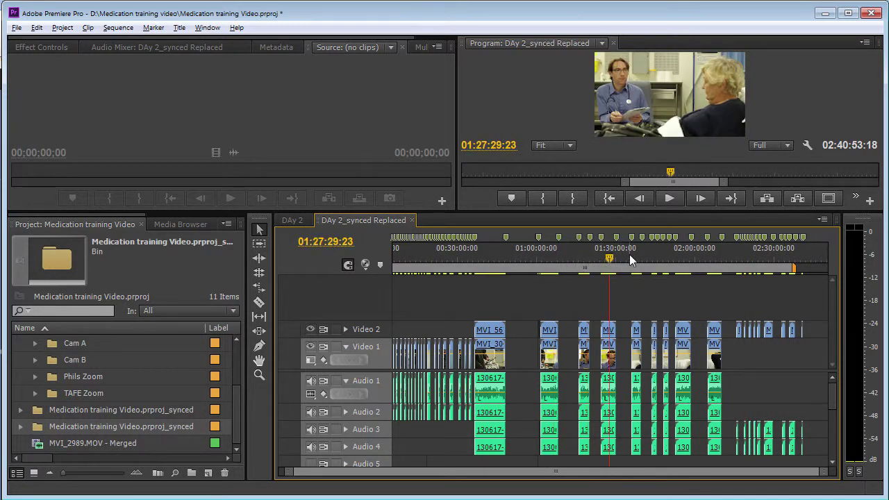
click(642, 258)
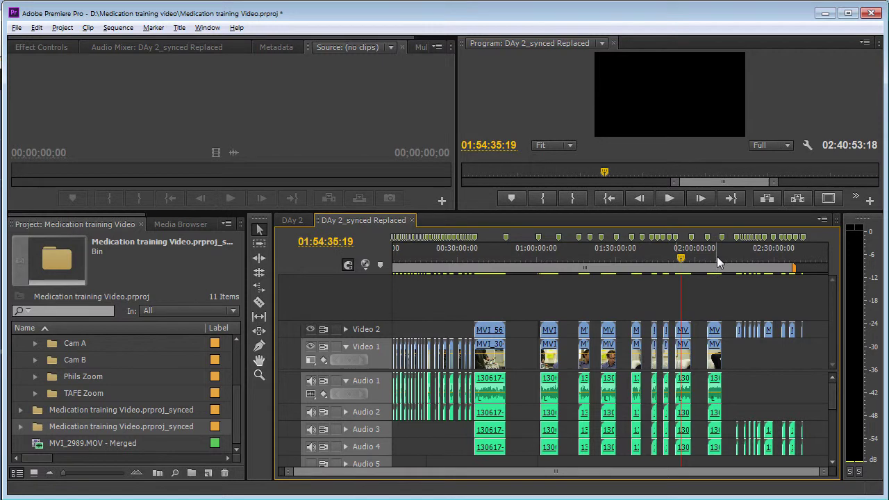
click(712, 265)
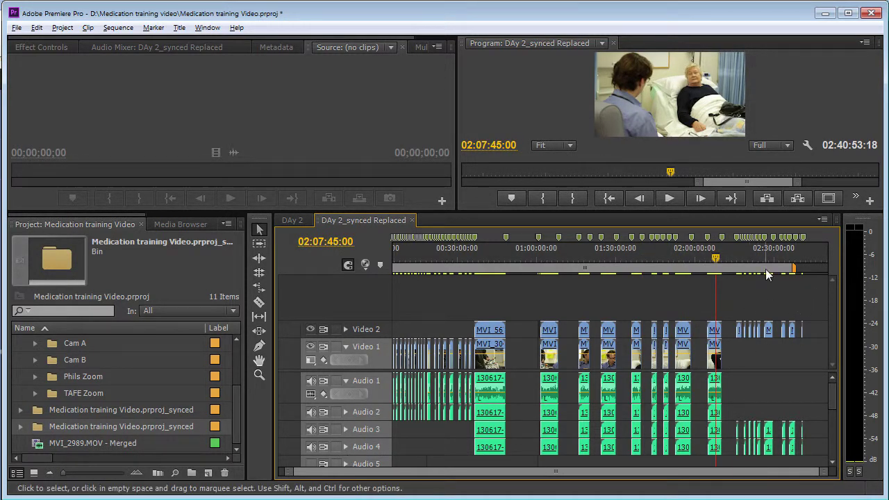
click(549, 252)
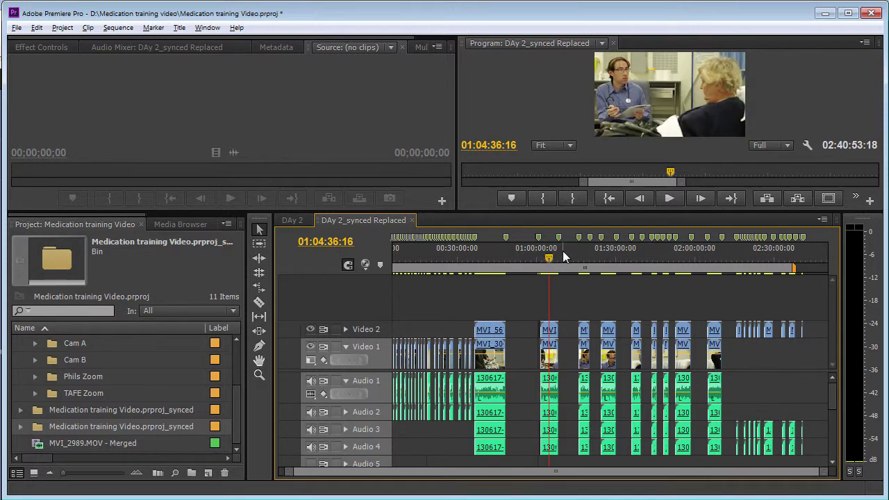